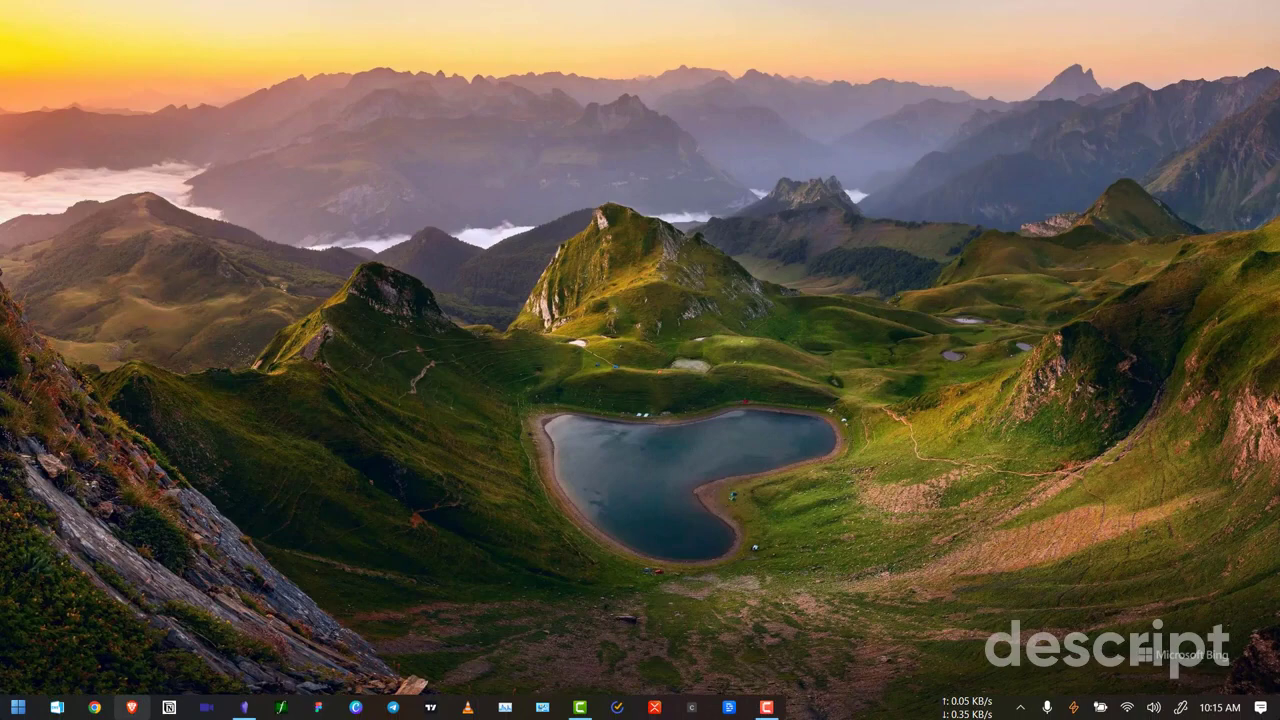
Switch to Obsidian to look over the Dashboard note and minimize its window
{"action": "left_click", "coordinate": [258, 709]}
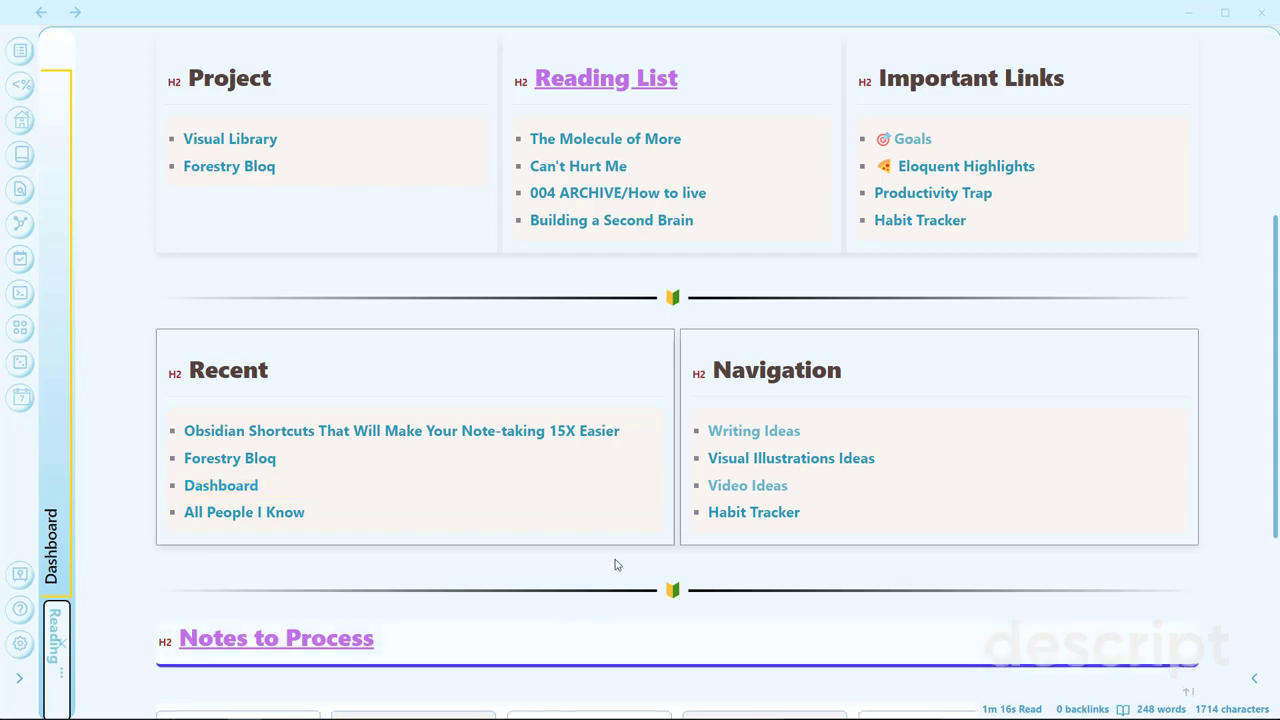
{"action": "left_click", "coordinate": [1190, 22]}
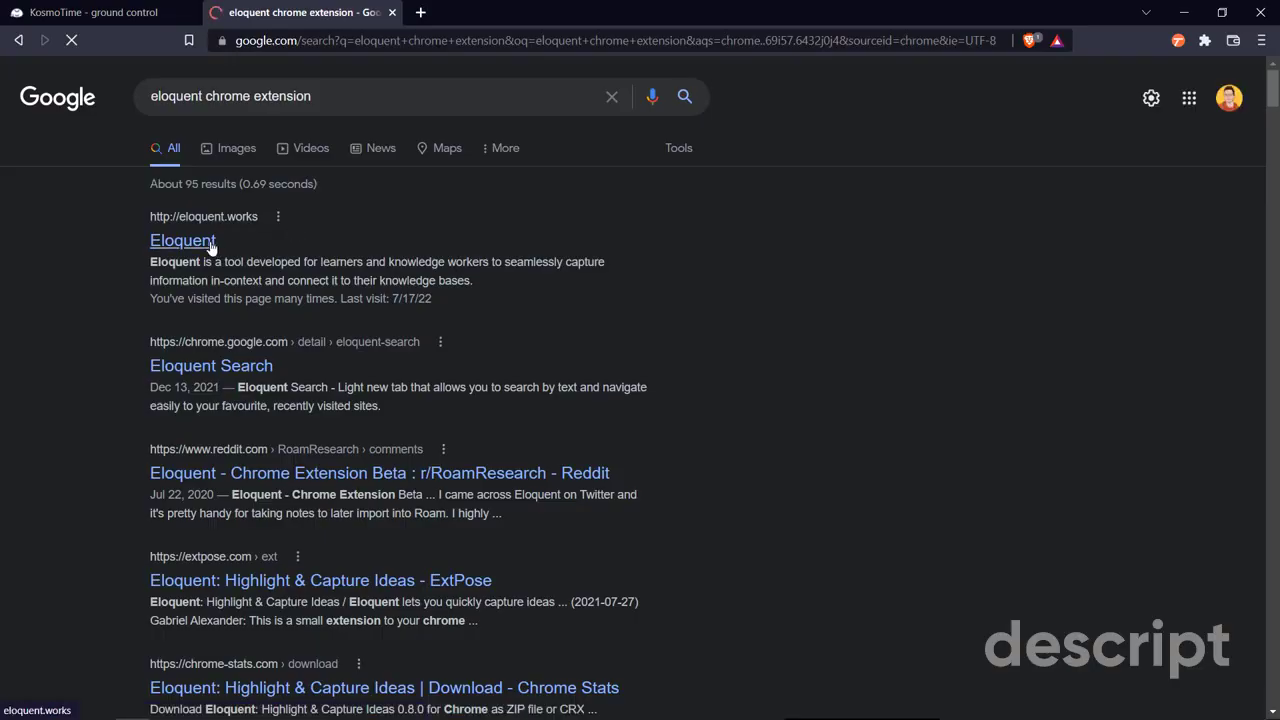
Open the Eloquent website (eloquent.works) from the search results in a new tab
{"action": "right_click", "coordinate": [212, 246]}
{"action": "left_click", "coordinate": [255, 254]}
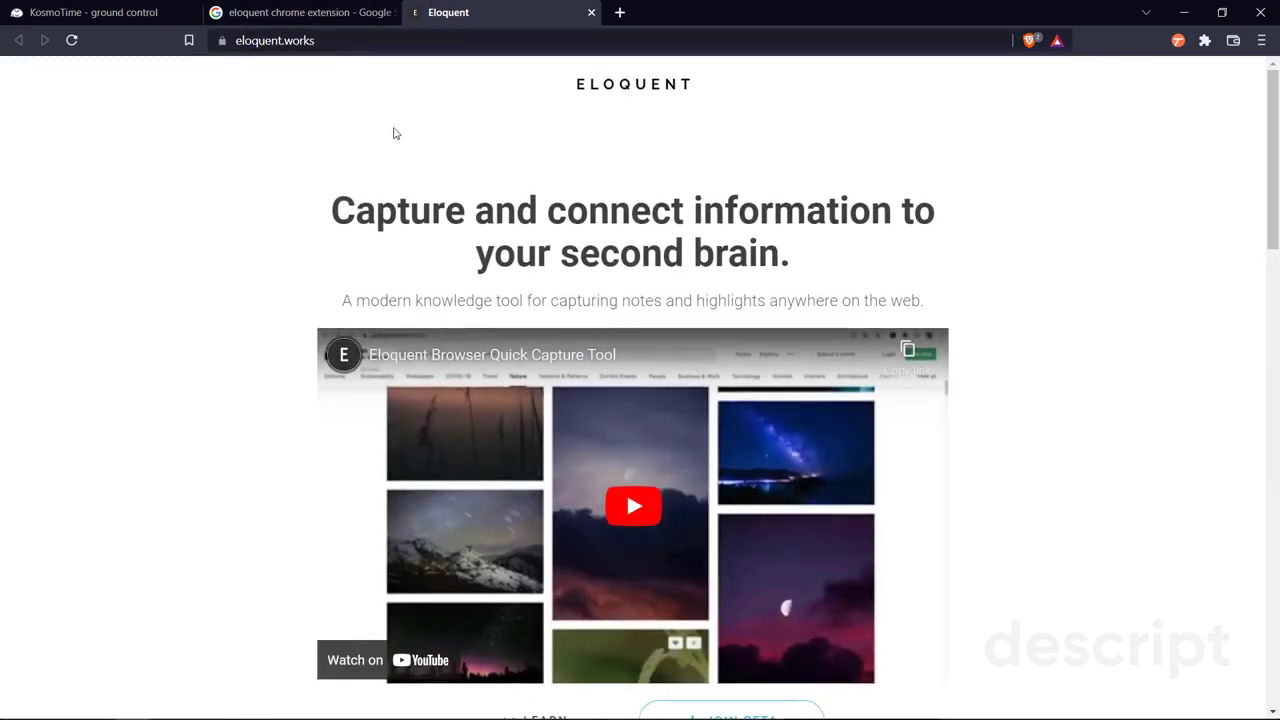
Read the Eloquent homepage, covering its tagline, background and features sections
{"action": "left_click_drag", "start_coordinate": [396, 200], "coordinate": [837, 257]}
{"action": "left_click", "coordinate": [808, 257]}
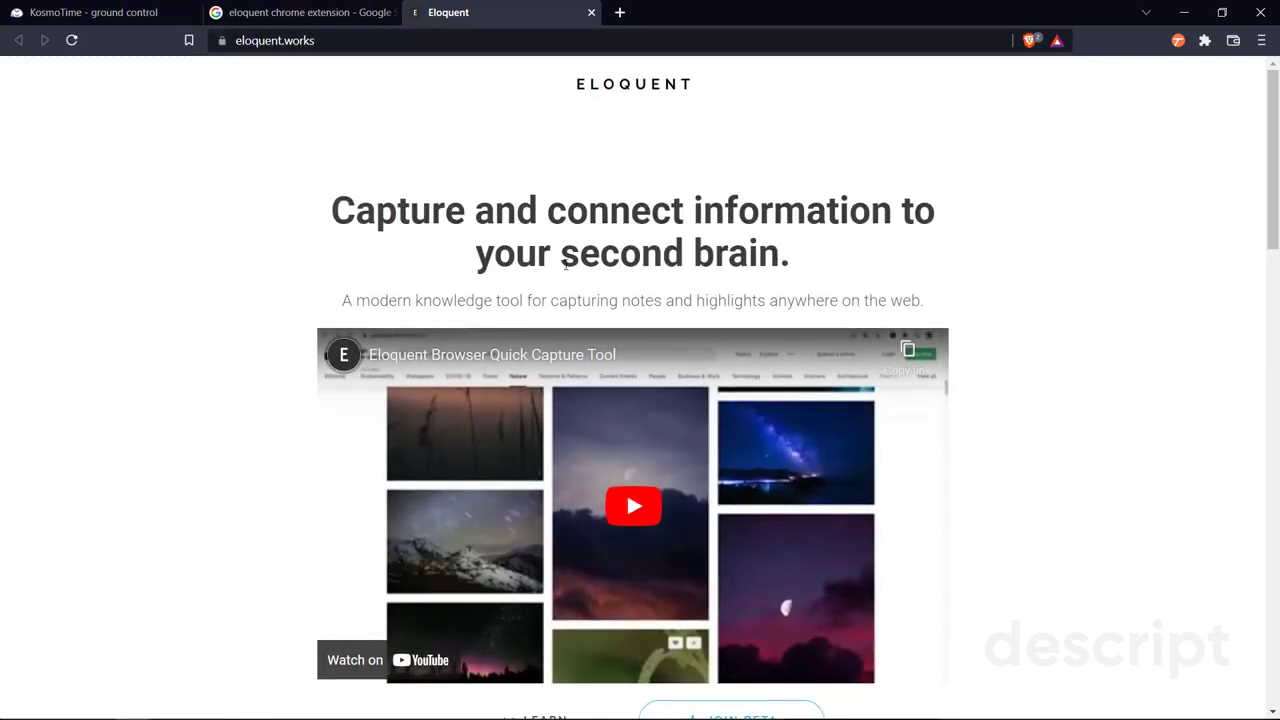
{"action": "left_click_drag", "start_coordinate": [619, 300], "coordinate": [857, 300]}
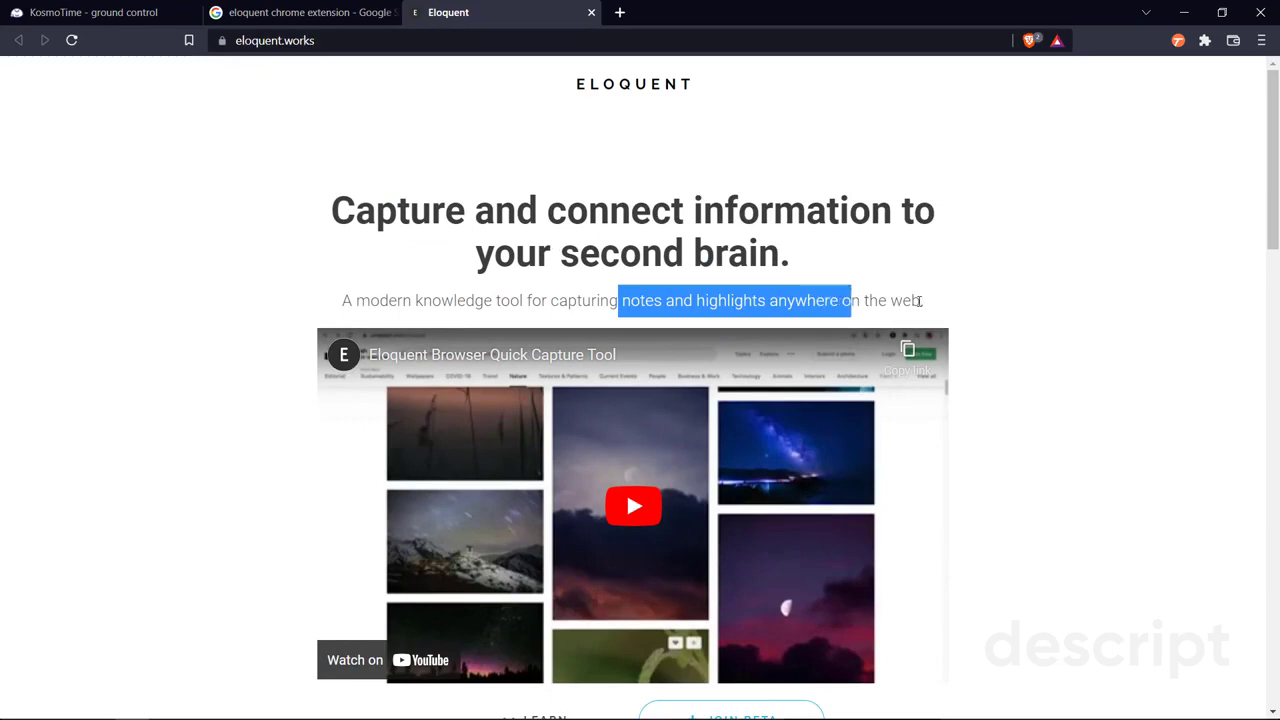
{"action": "scroll", "coordinate": [618, 460], "scroll_direction": "down", "scroll_amount": 3}
{"action": "scroll", "coordinate": [618, 460], "scroll_direction": "down", "scroll_amount": 3}
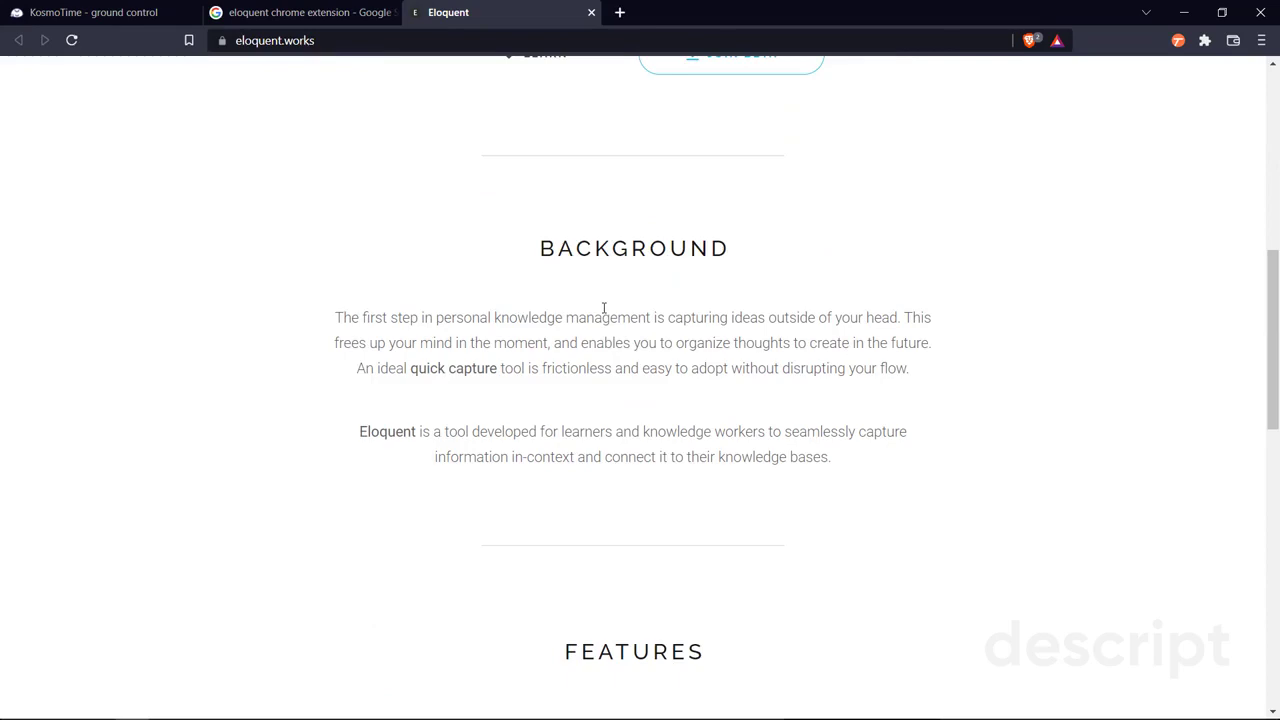
{"action": "scroll", "coordinate": [600, 313], "scroll_direction": "up", "scroll_amount": 2}
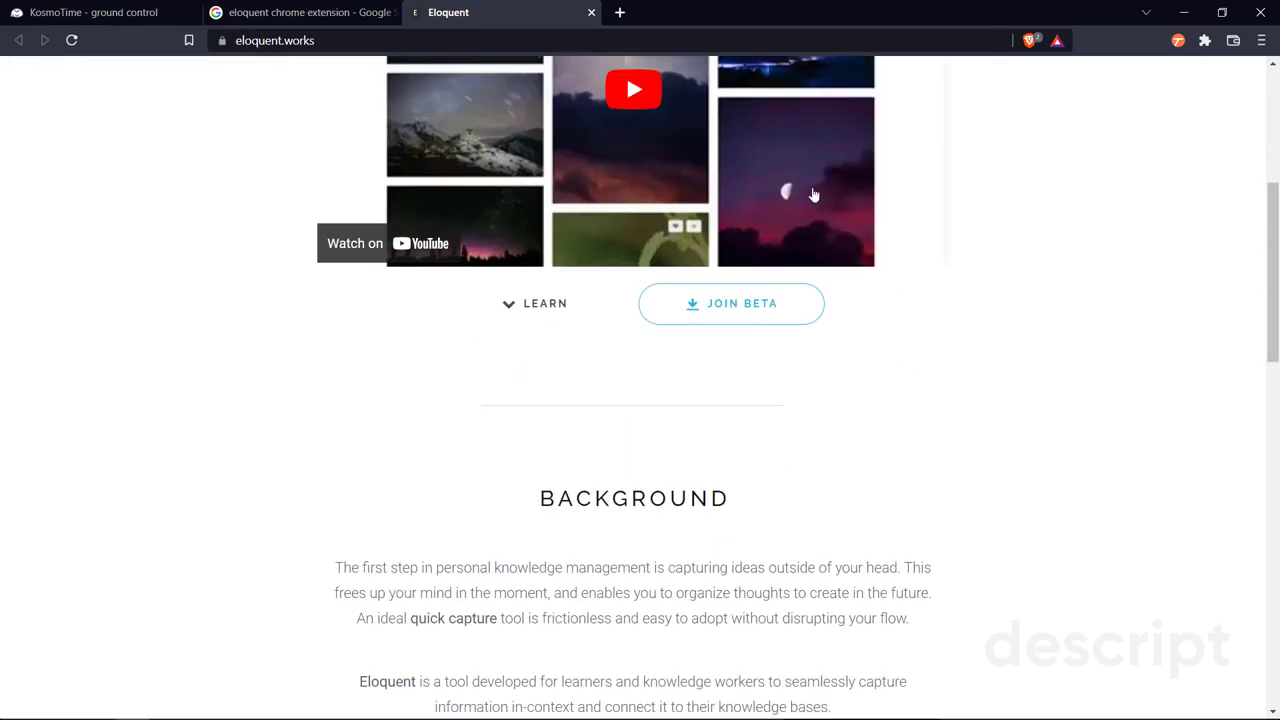
{"action": "scroll", "coordinate": [680, 290], "scroll_direction": "up", "scroll_amount": 4}
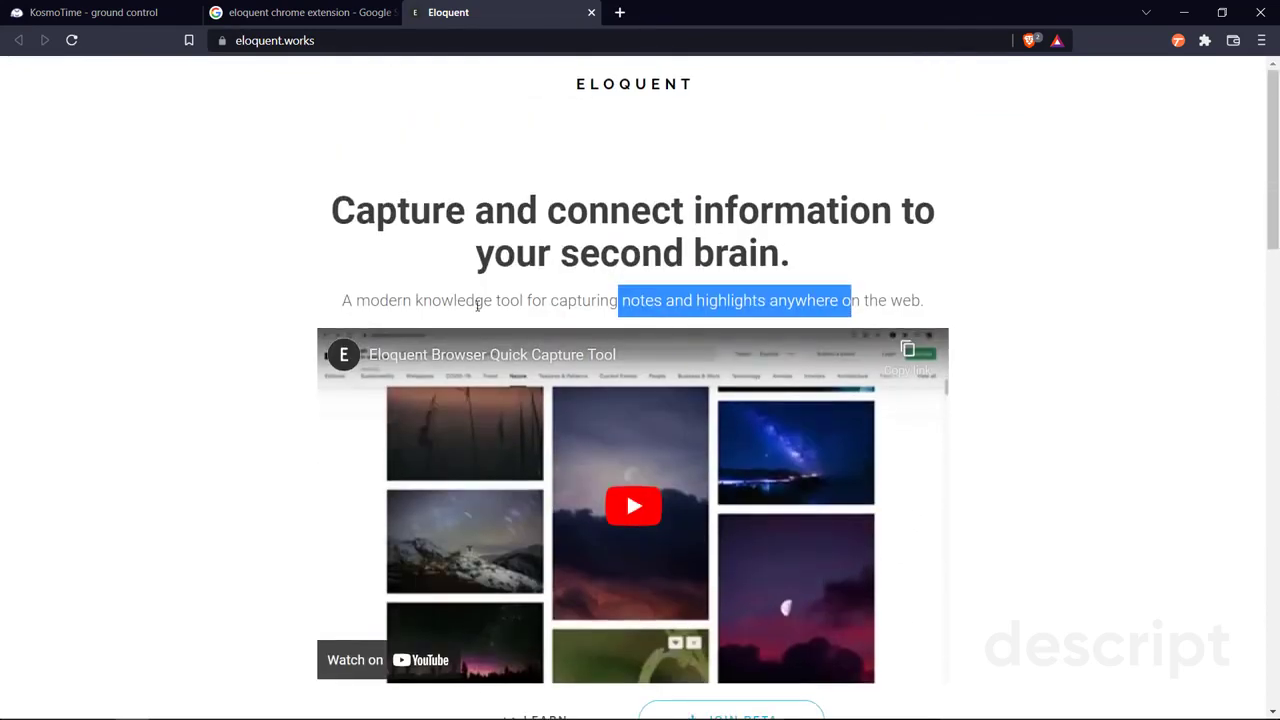
{"action": "scroll", "coordinate": [480, 305], "scroll_direction": "down", "scroll_amount": 5}
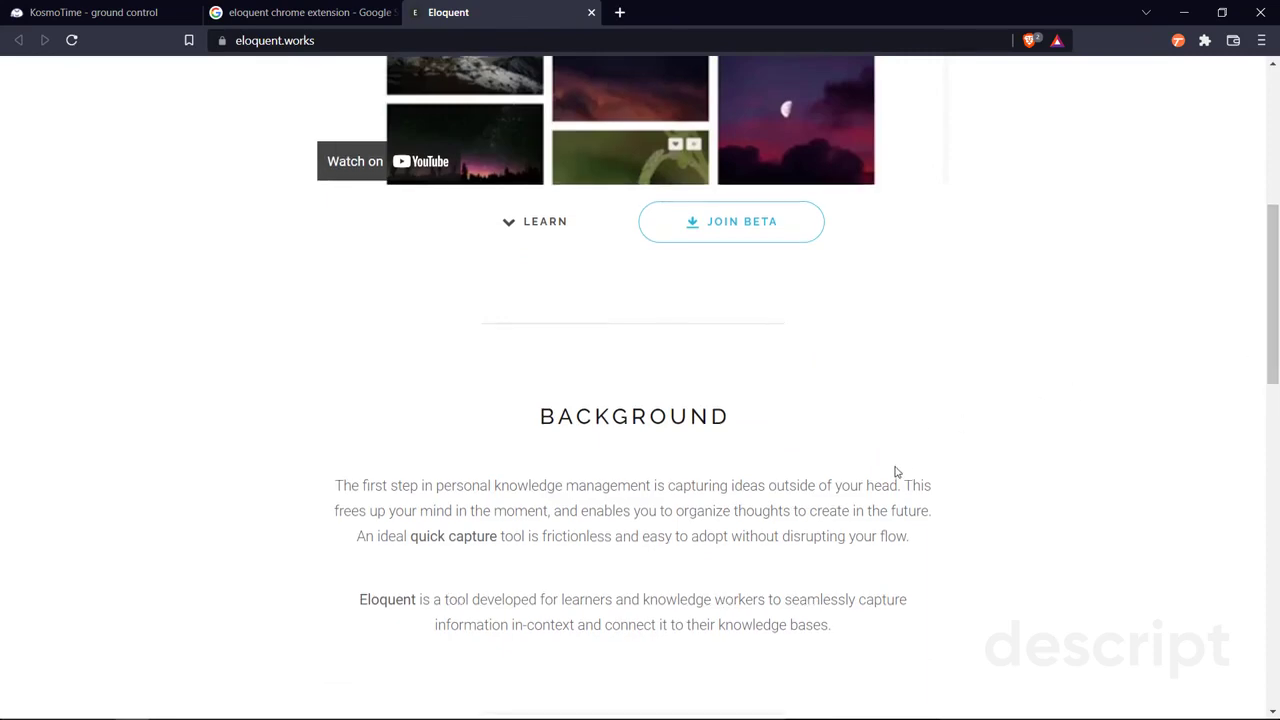
{"action": "scroll", "coordinate": [614, 364], "scroll_direction": "up", "scroll_amount": 3}
{"action": "scroll", "coordinate": [600, 350], "scroll_direction": "down", "scroll_amount": 3}
{"action": "scroll", "coordinate": [590, 335], "scroll_direction": "up", "scroll_amount": 4}
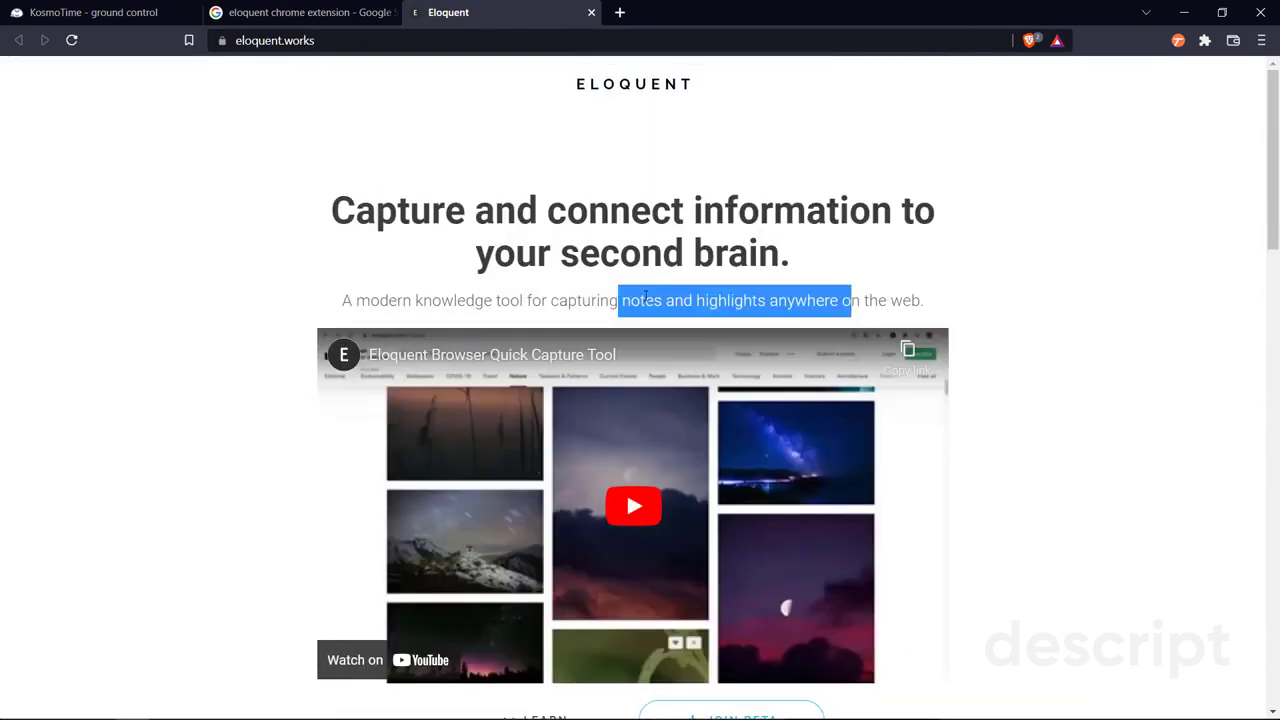
{"action": "scroll", "coordinate": [591, 280], "scroll_direction": "down", "scroll_amount": 10}
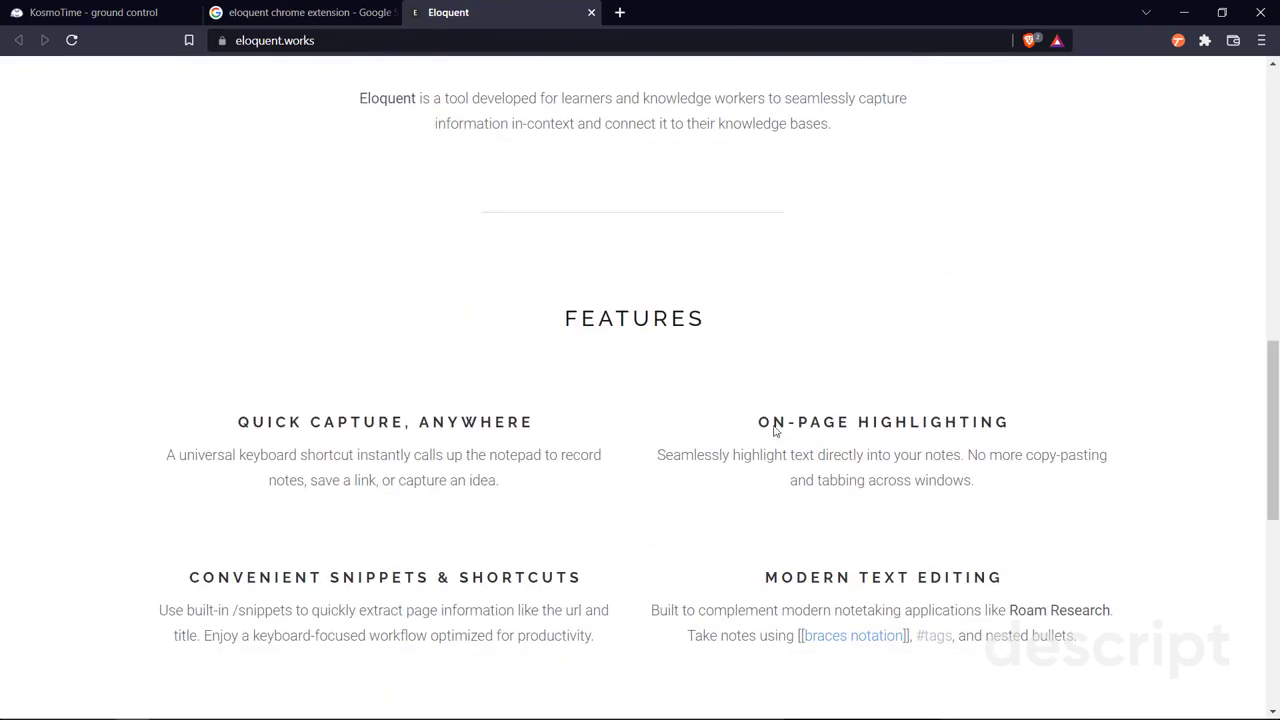
Go to Eloquent's Chrome Web Store page through the beta link and install the Eloquent: Highlight & Capture Ideas extension
{"action": "scroll", "coordinate": [637, 378], "scroll_direction": "up", "scroll_amount": 1}
{"action": "scroll", "coordinate": [637, 378], "scroll_direction": "up", "scroll_amount": 4}
{"action": "left_click", "coordinate": [751, 234]}
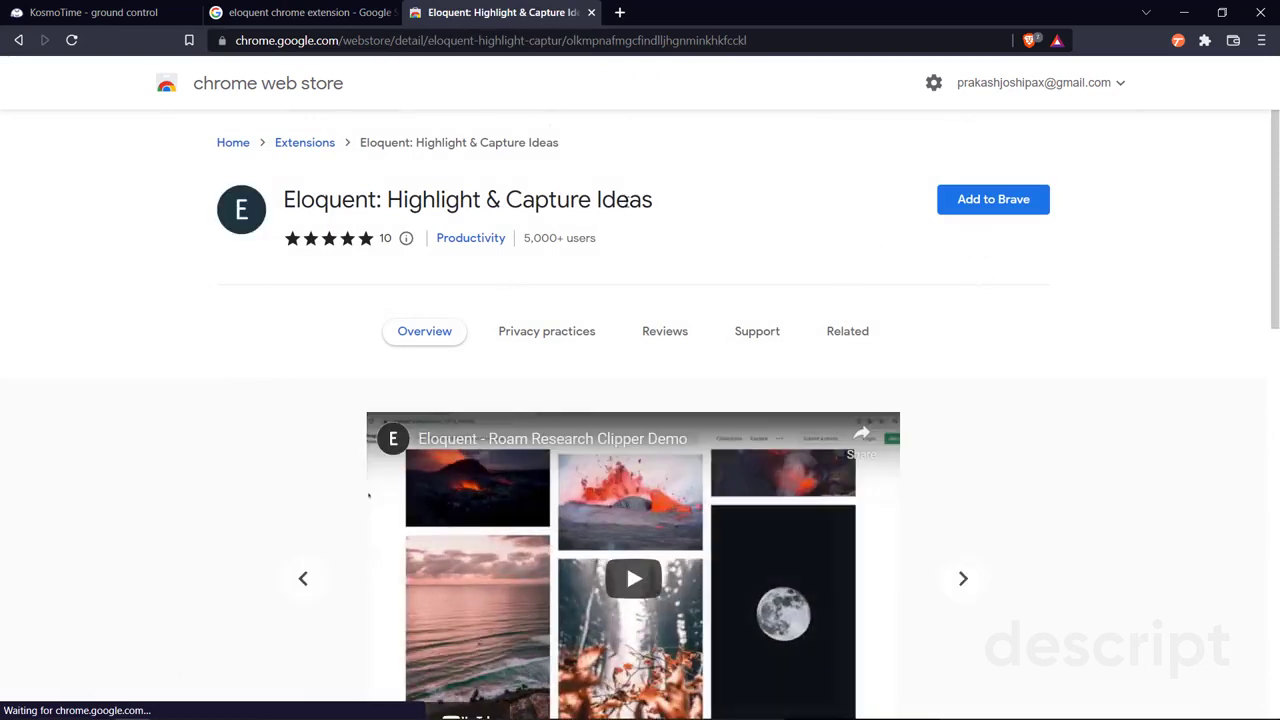
{"action": "left_click_drag", "start_coordinate": [653, 200], "coordinate": [600, 200]}
{"action": "left_click", "coordinate": [988, 202]}
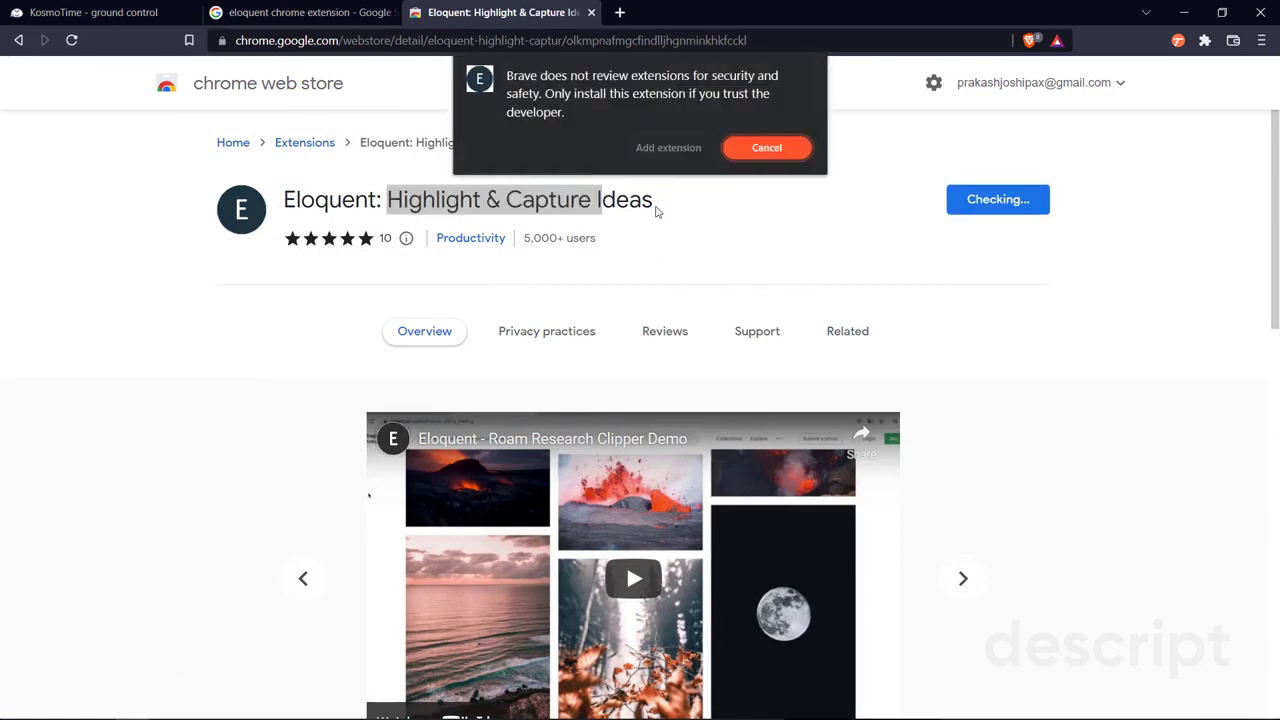
{"action": "left_click", "coordinate": [670, 152]}
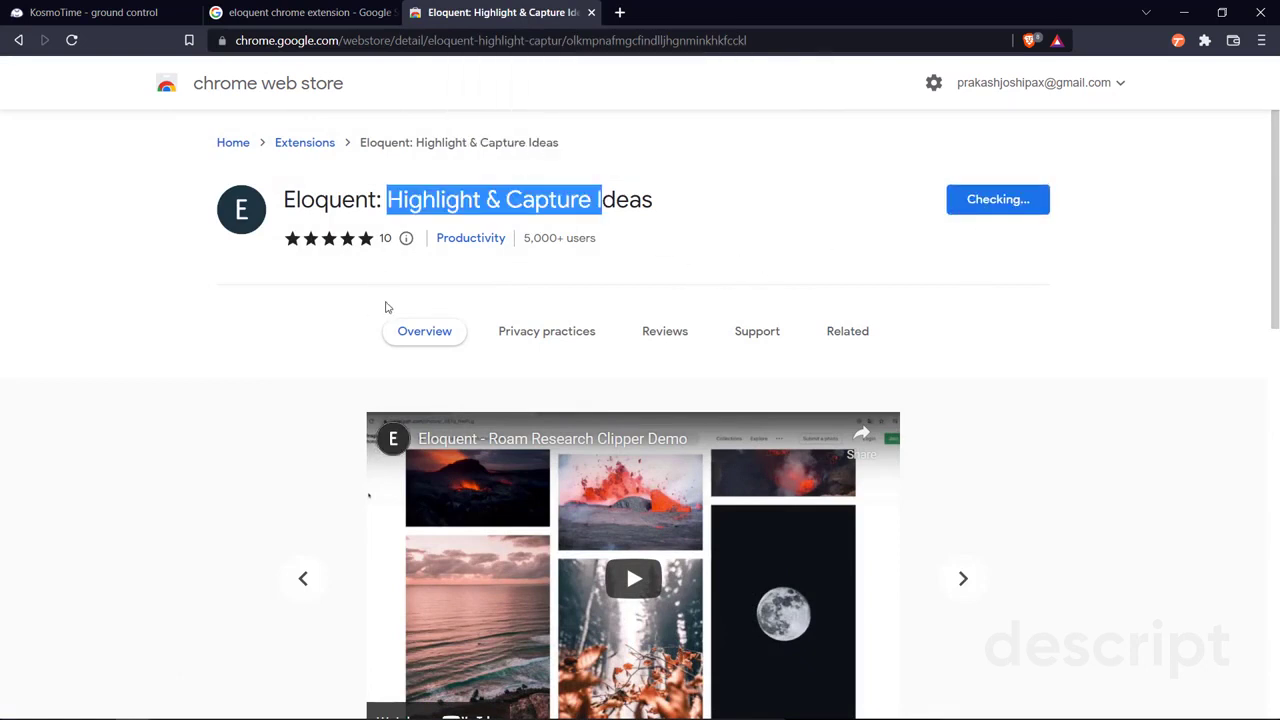
{"action": "double_click", "coordinate": [385, 238]}
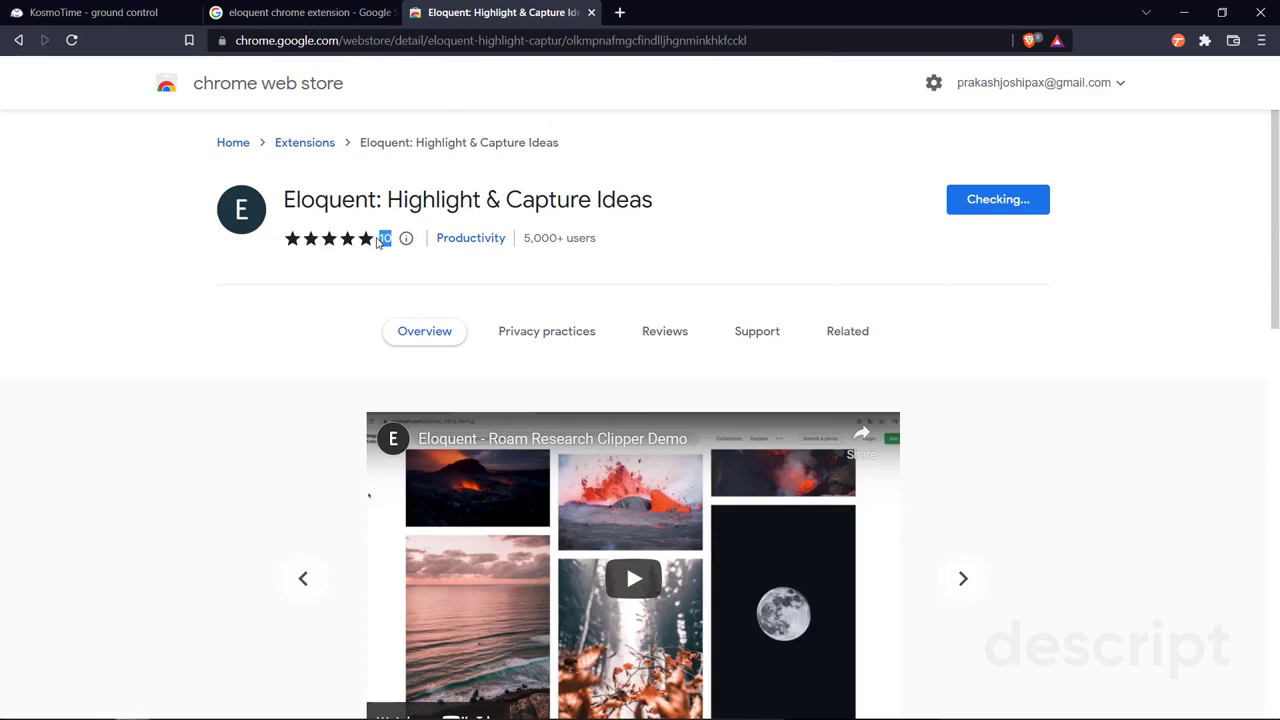
{"action": "scroll", "coordinate": [375, 389], "scroll_direction": "down", "scroll_amount": 9}
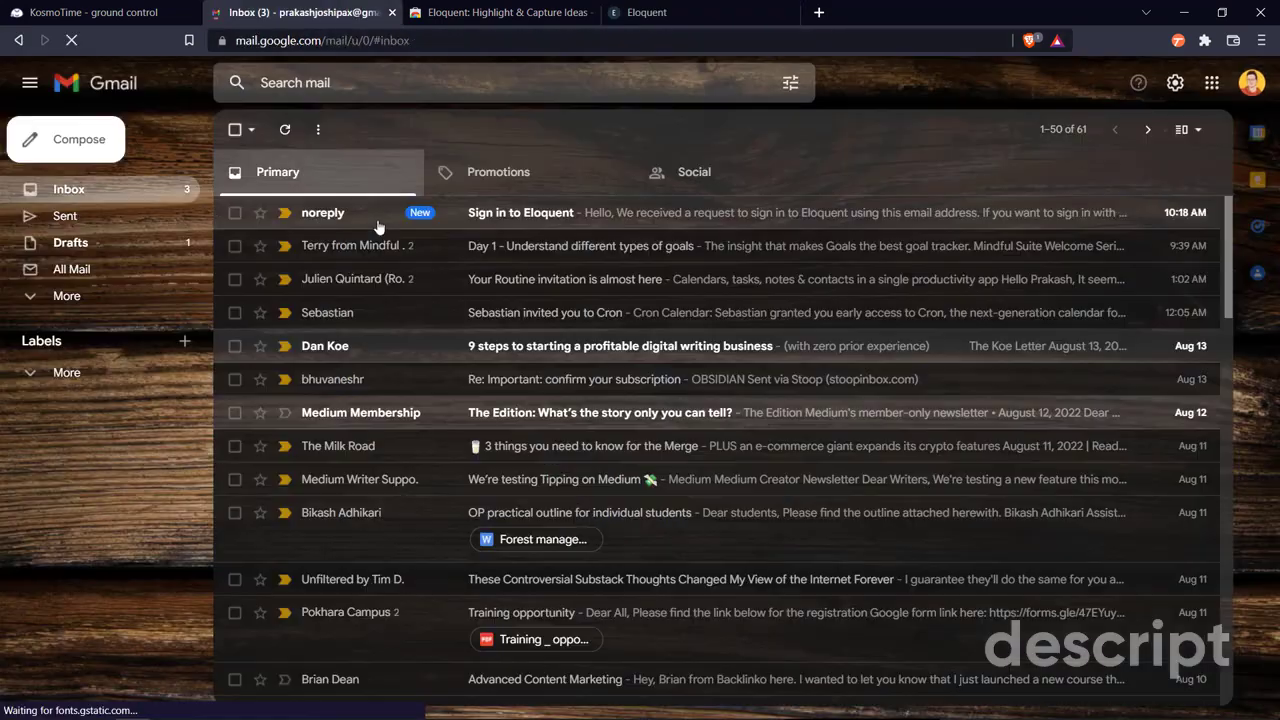
Open the "Sign in to Eloquent" email in Gmail and pin the Eloquent extension in the browser
{"action": "left_click", "coordinate": [571, 229]}
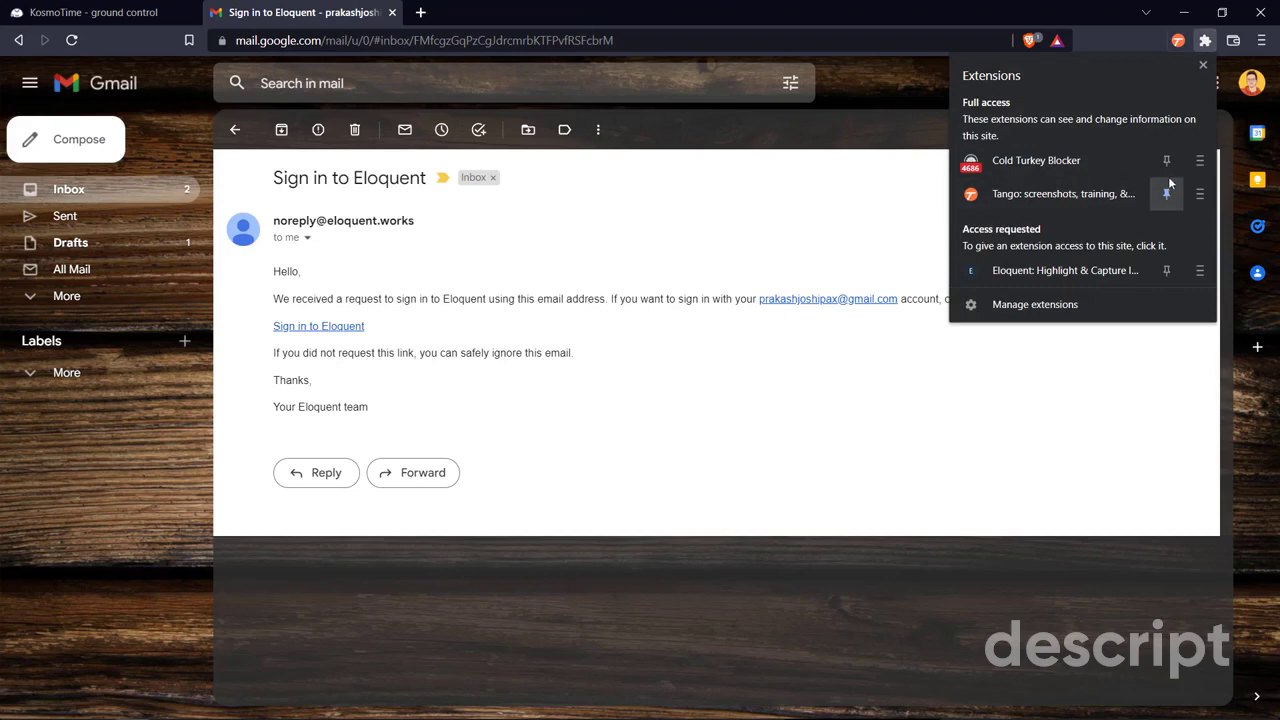
{"action": "left_click", "coordinate": [1168, 272]}
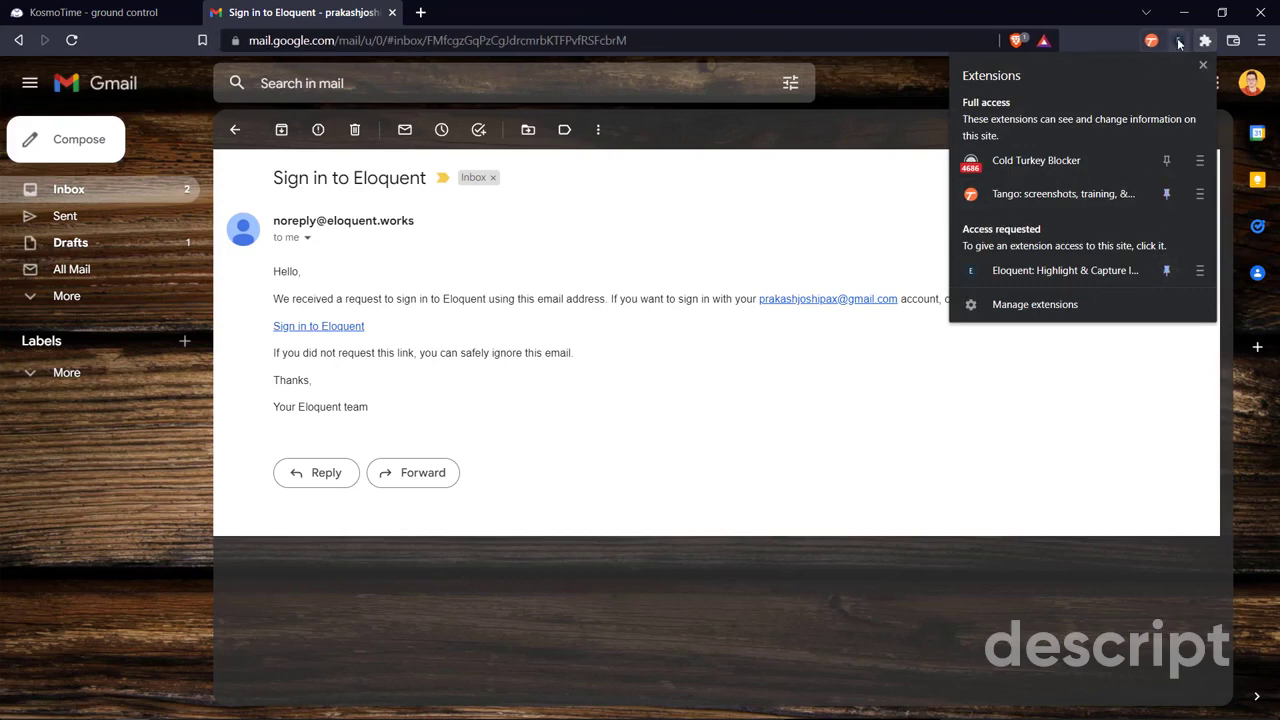
{"action": "left_click", "coordinate": [879, 114]}
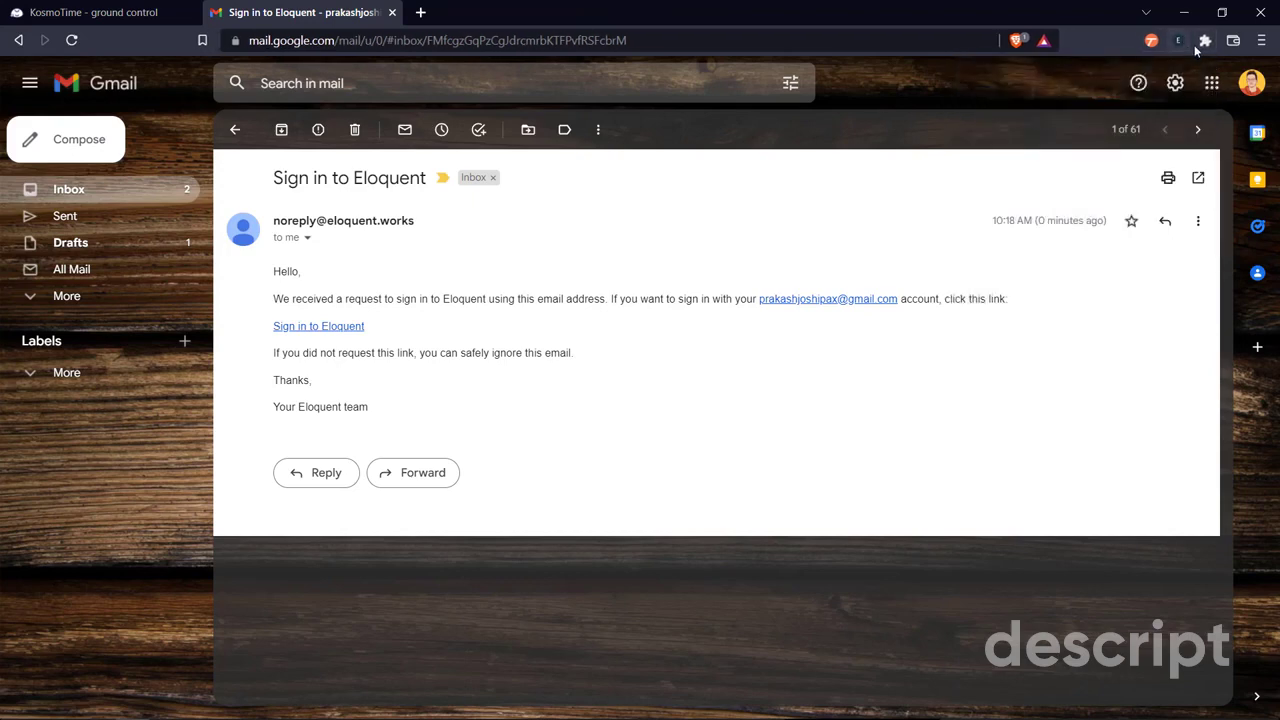
Launch the Eloquent notepad and review the keyboard shortcuts and snippet expansions in its help sheet before closing the sheet
{"action": "left_click", "coordinate": [1180, 41]}
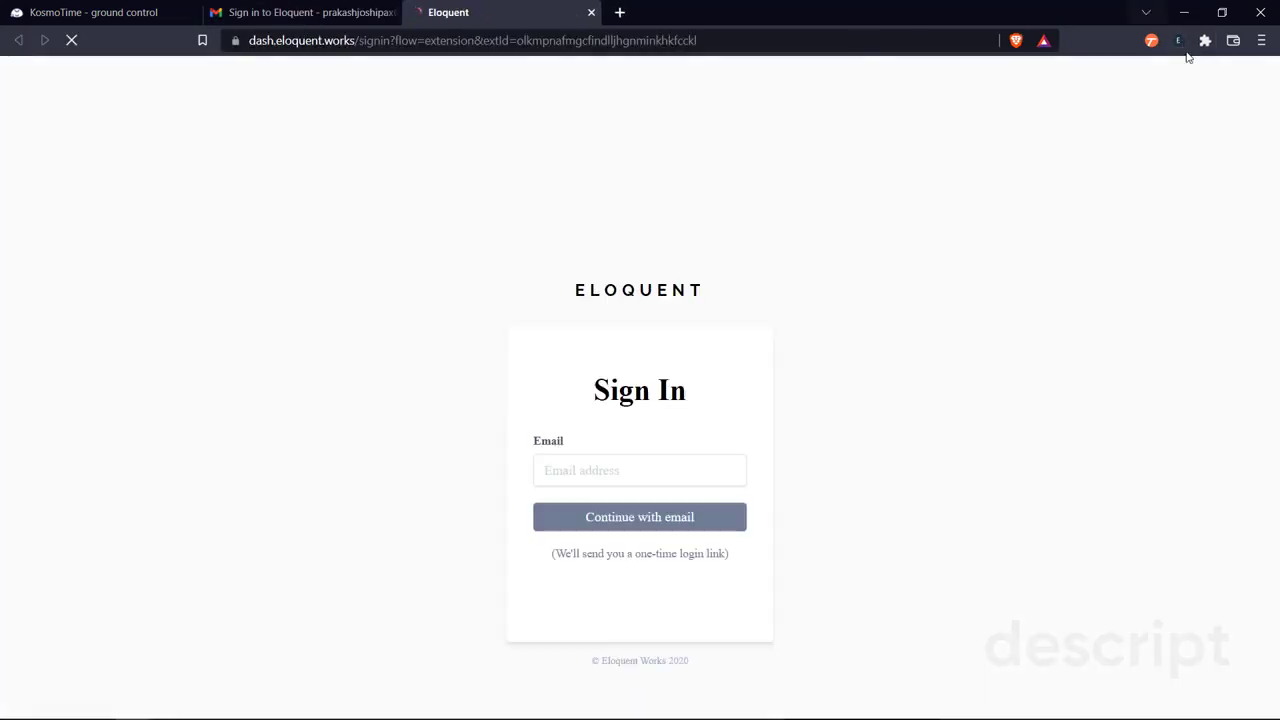
{"action": "left_click", "coordinate": [1178, 41]}
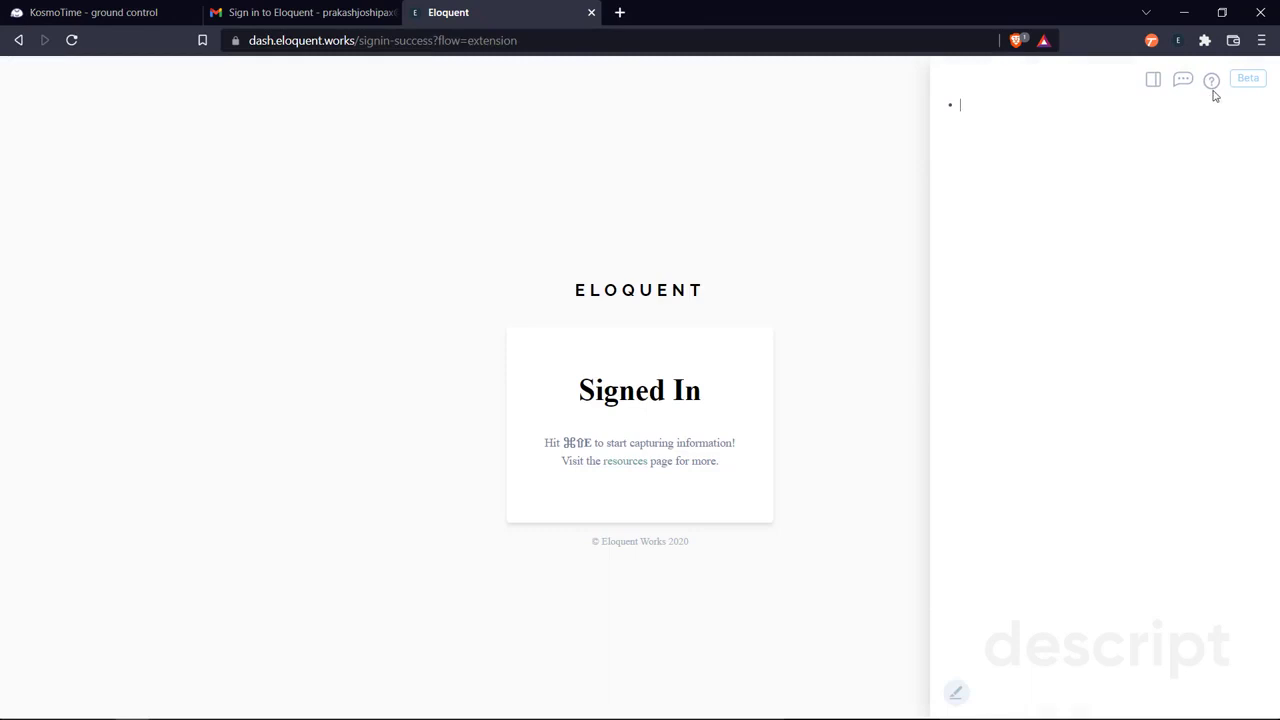
{"action": "left_click", "coordinate": [1212, 82]}
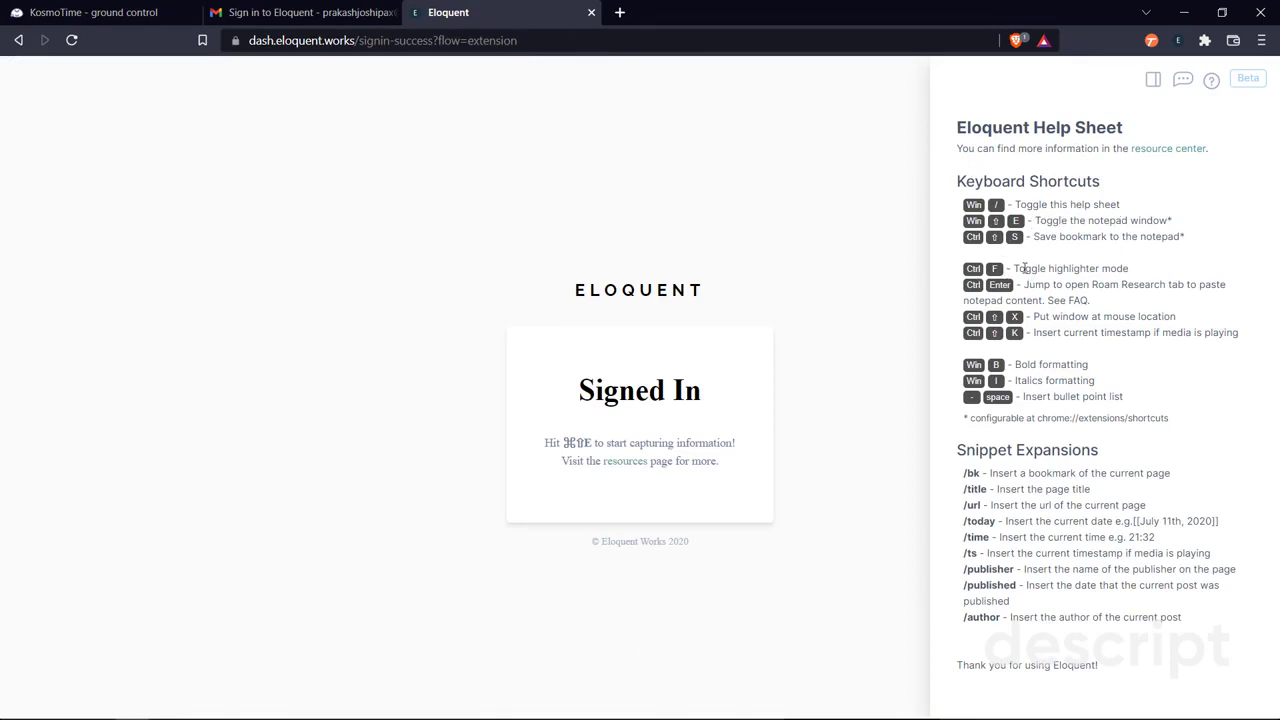
{"action": "left_click", "coordinate": [1151, 84]}
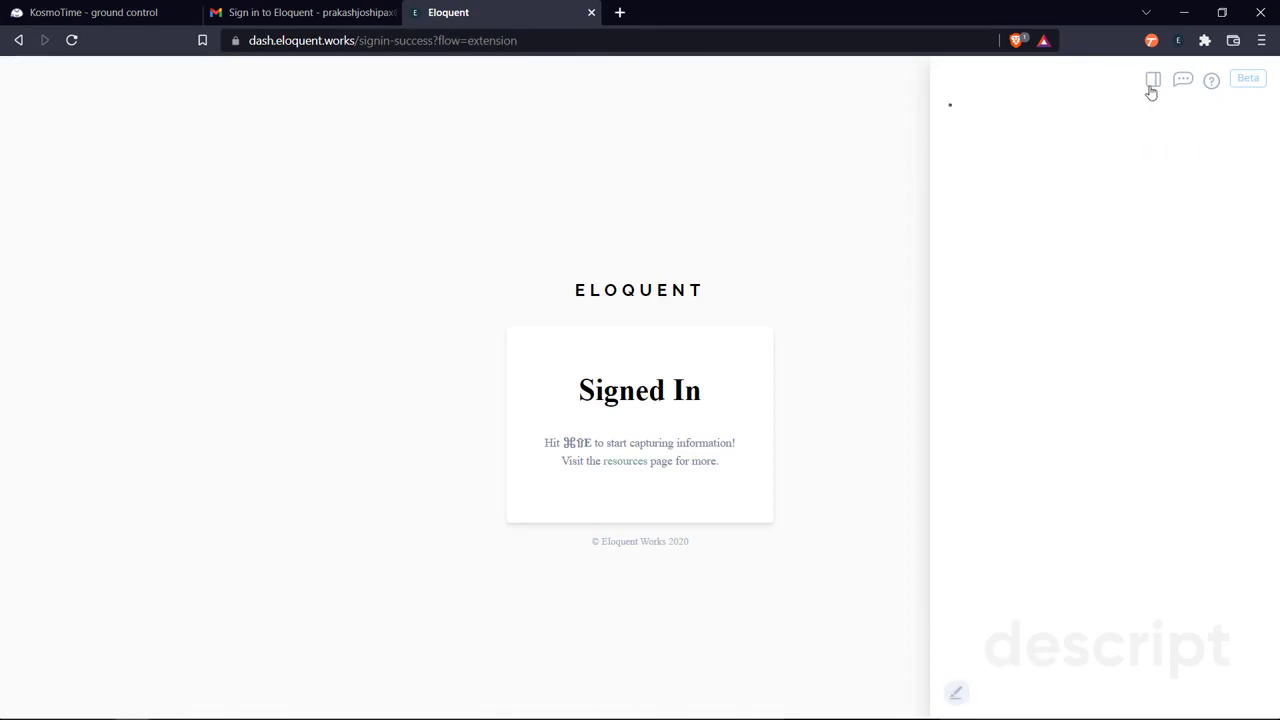
Undock the Eloquent notepad into a floating window and move it slightly on the page
{"action": "left_click", "coordinate": [1152, 86]}
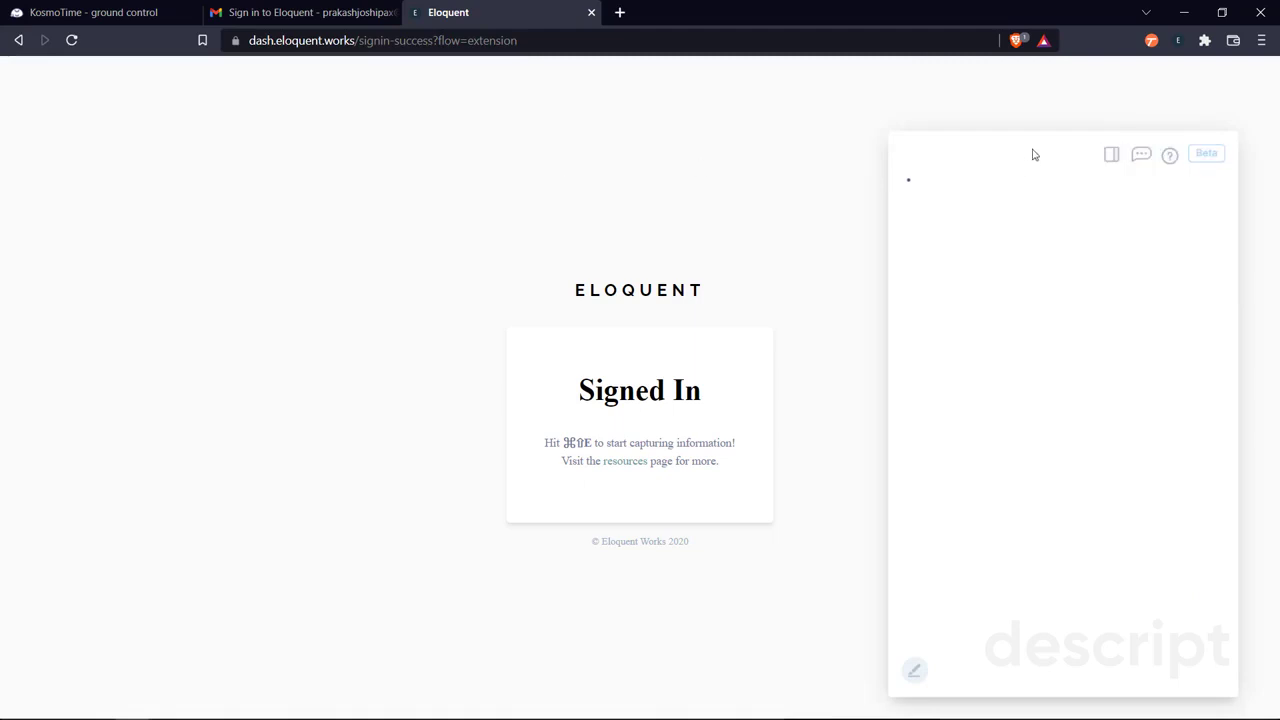
{"action": "left_click_drag", "start_coordinate": [1034, 154], "coordinate": [1052, 125]}
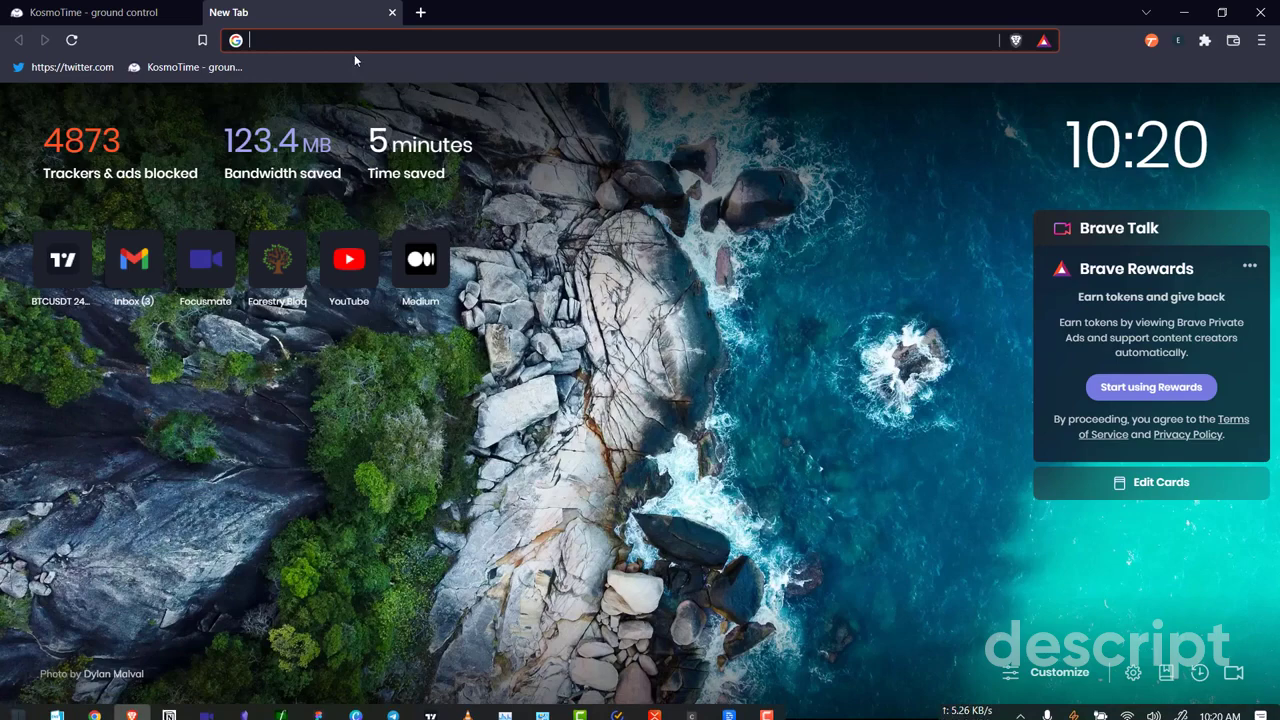
Load medium.com in the new browser tab
{"action": "left_click", "coordinate": [336, 42]}
{"action": "type", "text": "medium.com"}
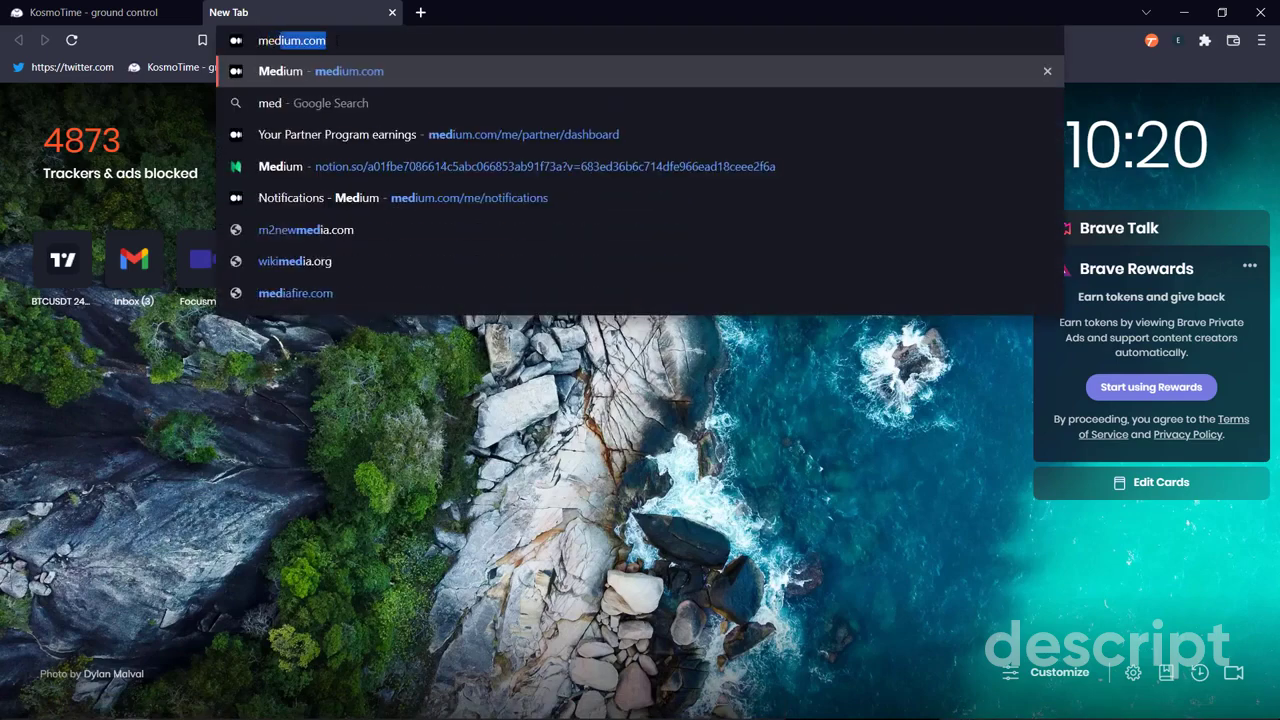
{"action": "key", "text": "Return"}
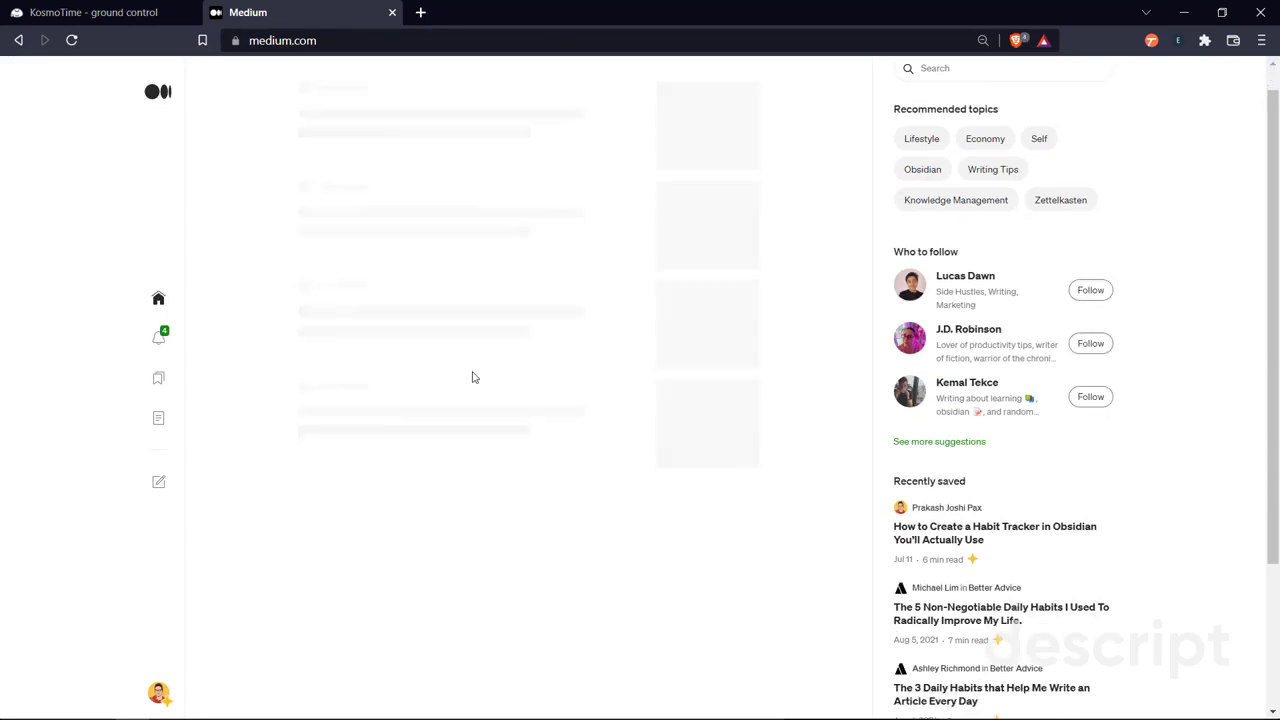
Open the article "This Is The Best Career Decision You Can Possibly Make" from the Medium feed in its own tab and close the feed
{"action": "scroll", "coordinate": [471, 374], "scroll_direction": "down", "scroll_amount": 10}
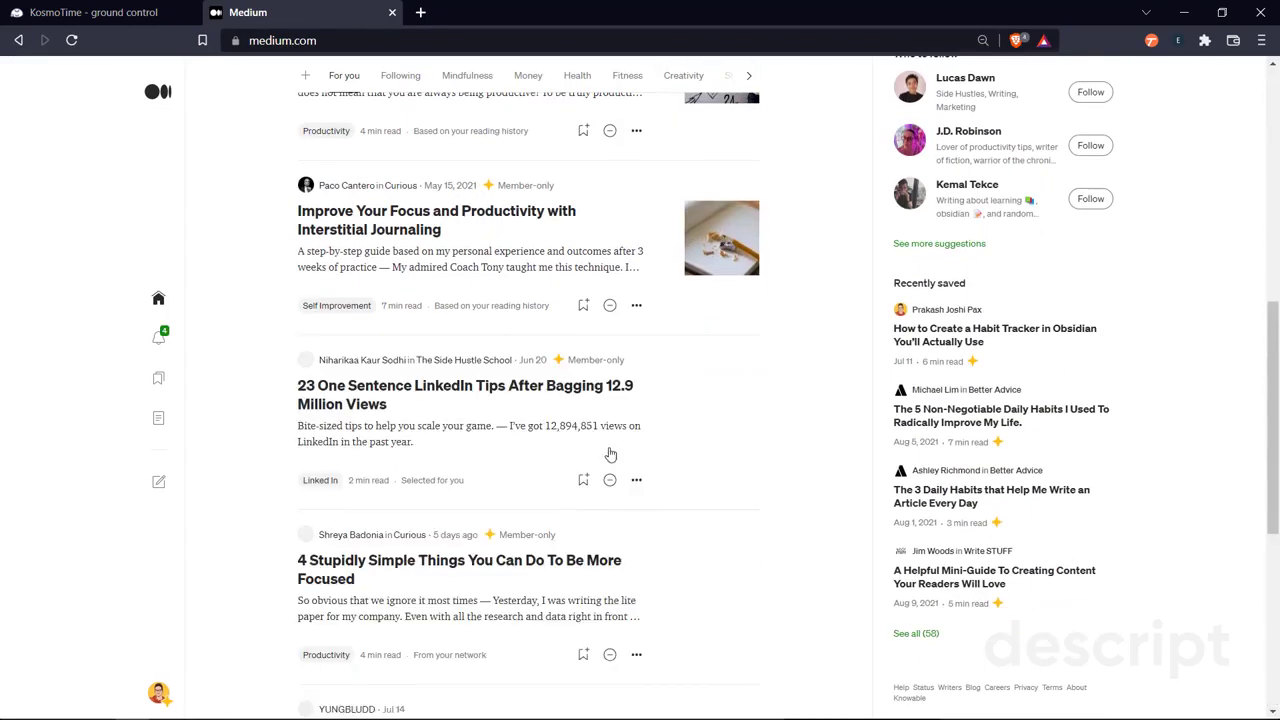
{"action": "scroll", "coordinate": [608, 451], "scroll_direction": "down", "scroll_amount": 4}
{"action": "scroll", "coordinate": [1000, 522], "scroll_direction": "down", "scroll_amount": 4}
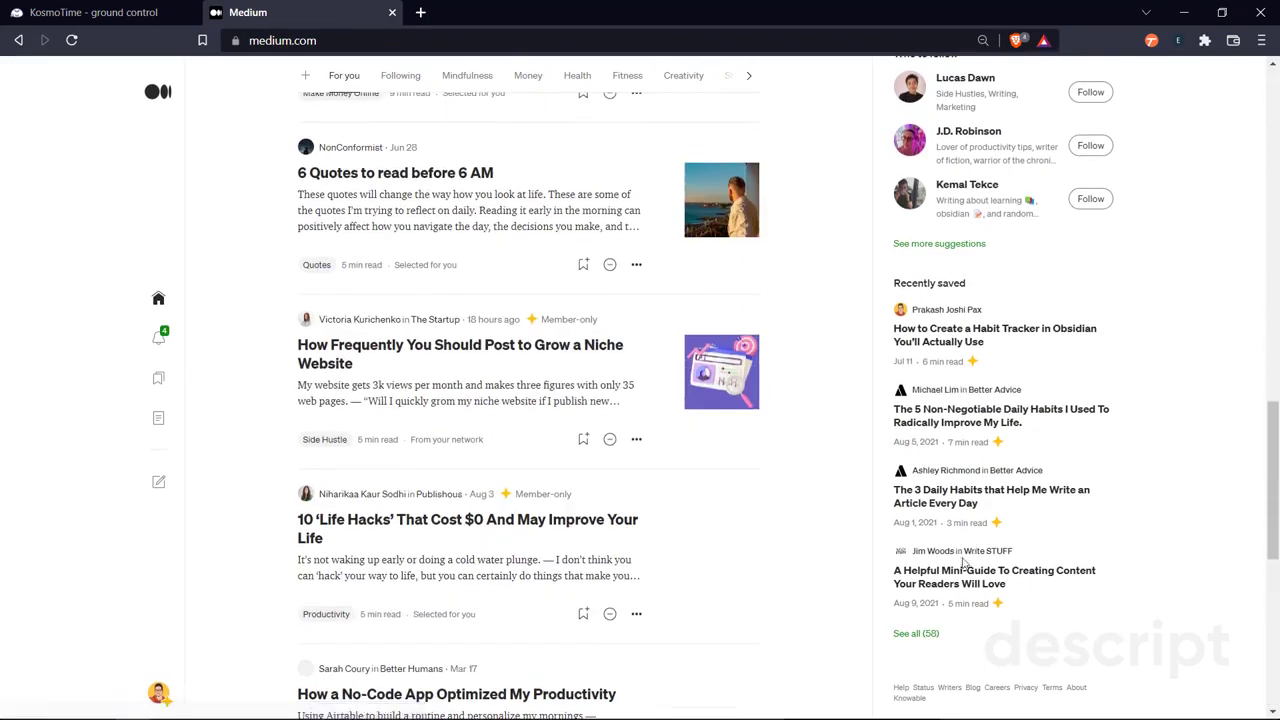
{"action": "scroll", "coordinate": [947, 580], "scroll_direction": "down", "scroll_amount": 9}
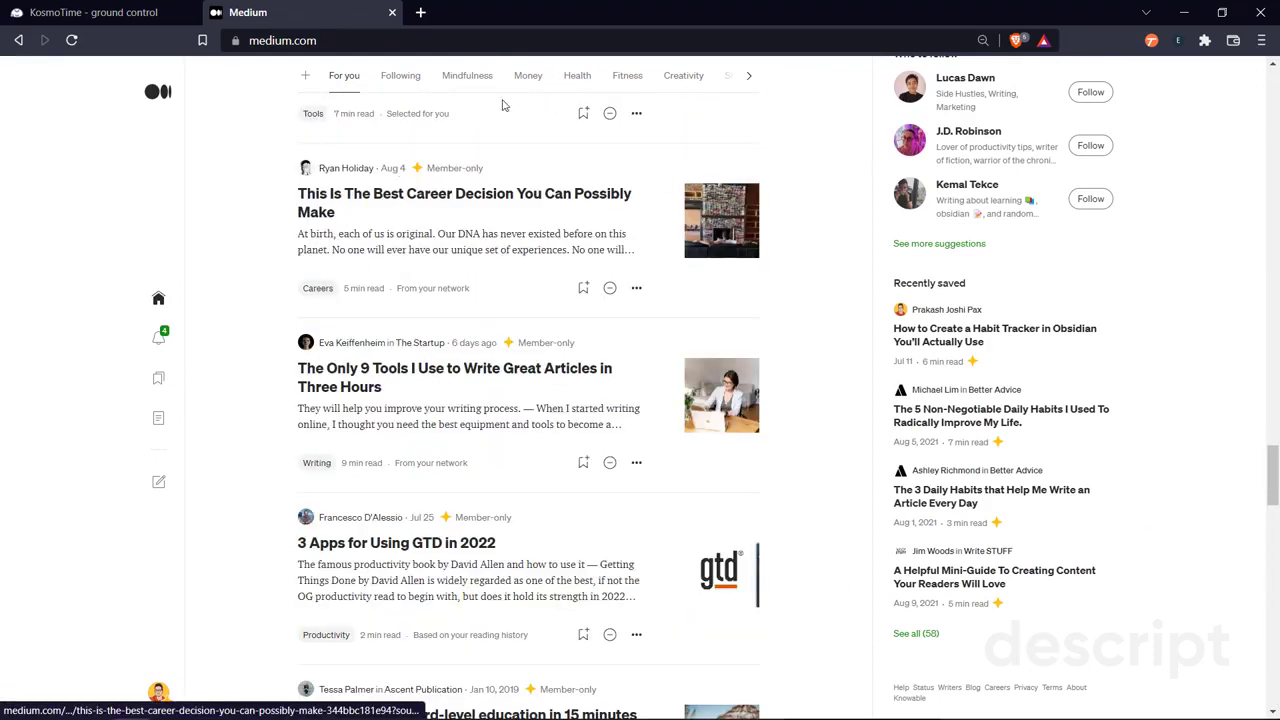
{"action": "right_click", "coordinate": [357, 196]}
{"action": "left_click", "coordinate": [388, 200]}
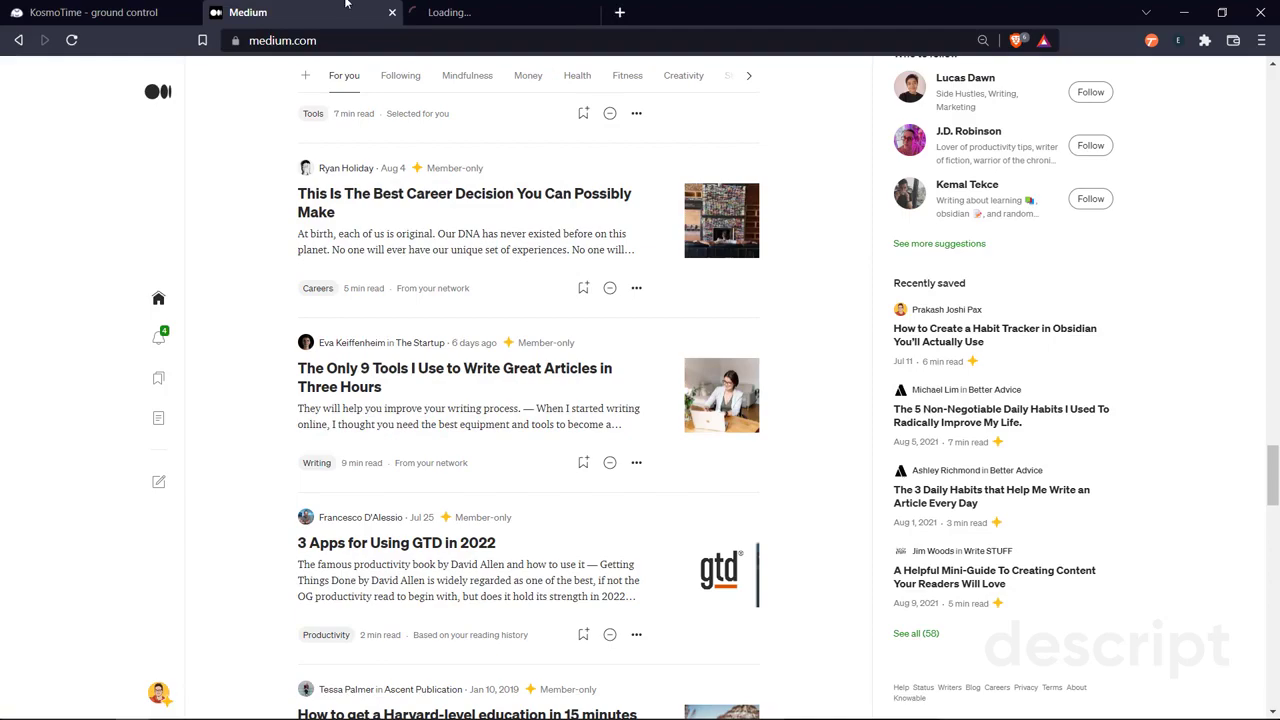
{"action": "left_click", "coordinate": [392, 12]}
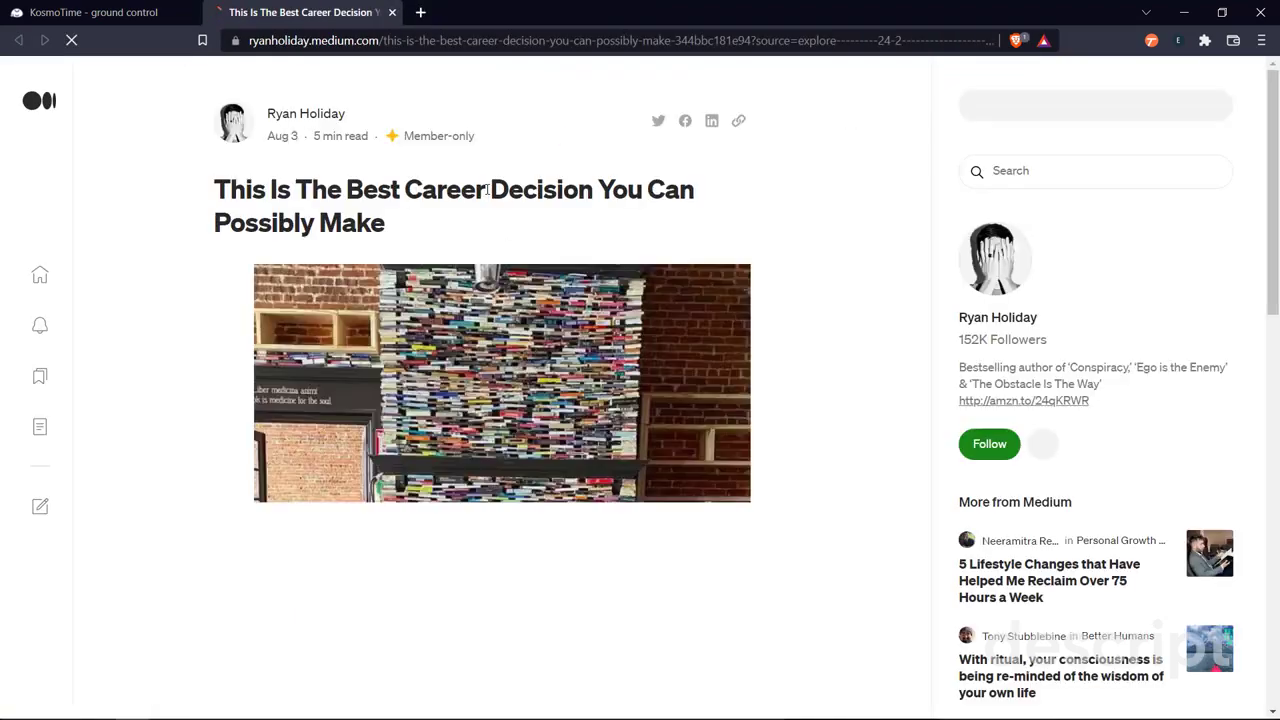
Look through the article from its title to the opening paragraphs
{"action": "scroll", "coordinate": [449, 478], "scroll_direction": "down", "scroll_amount": 20}
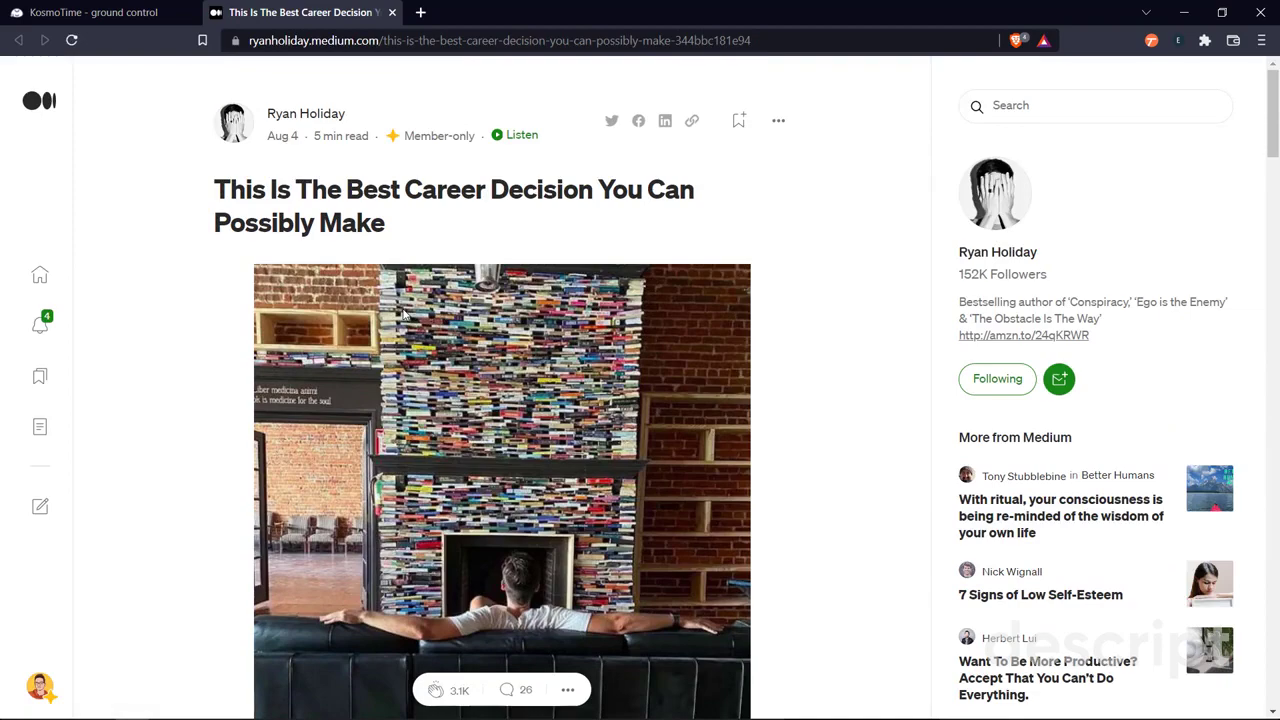
{"action": "scroll", "coordinate": [403, 314], "scroll_direction": "down", "scroll_amount": 12}
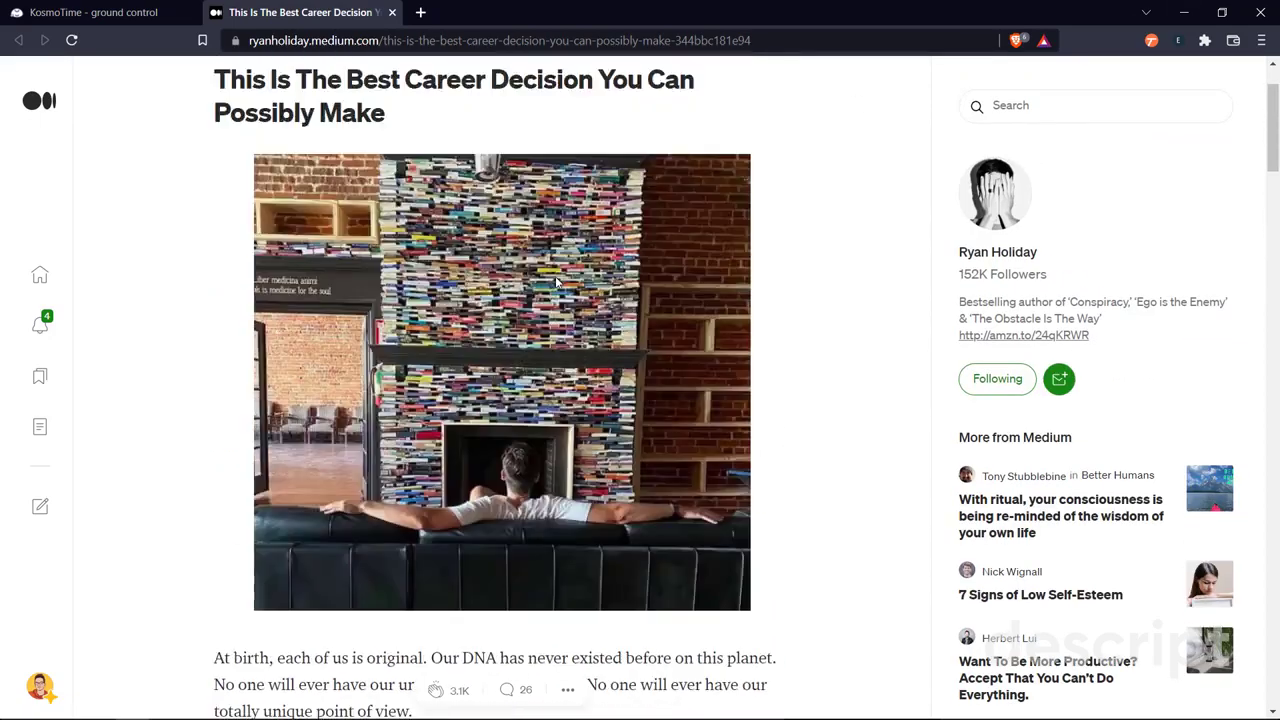
{"action": "scroll", "coordinate": [965, 215], "scroll_direction": "down", "scroll_amount": 3}
{"action": "scroll", "coordinate": [965, 215], "scroll_direction": "down", "scroll_amount": 2}
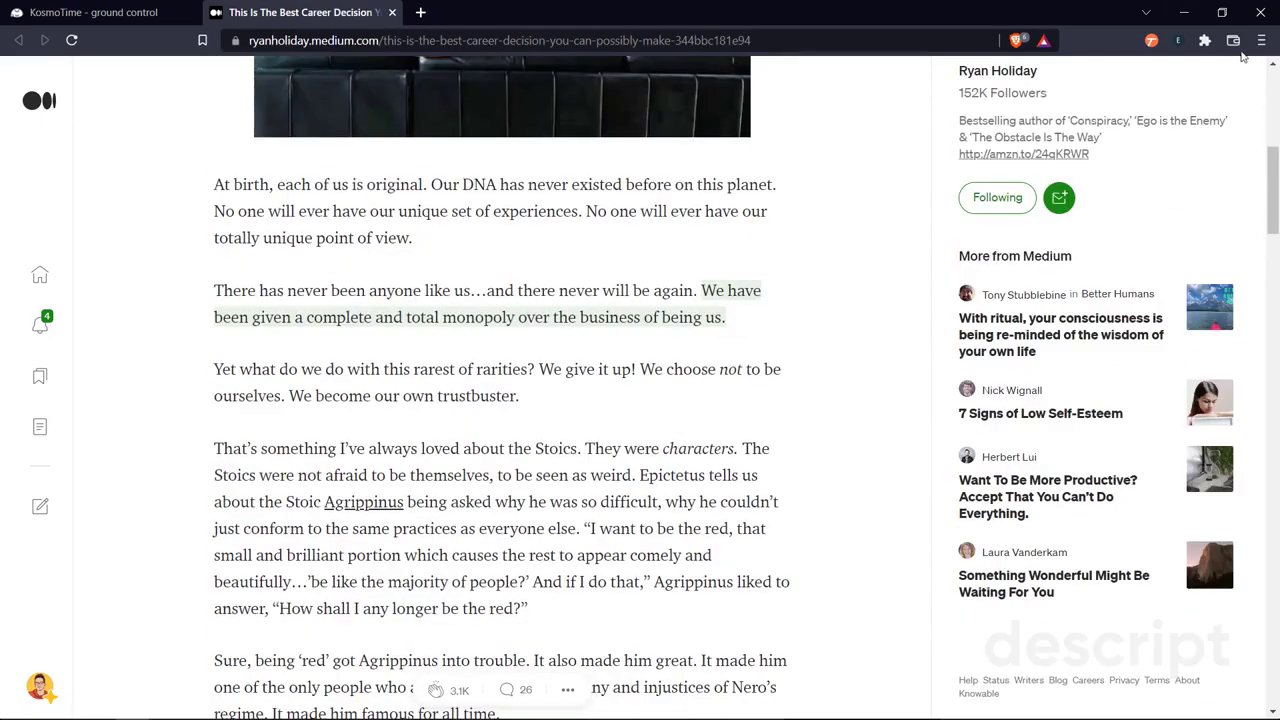
Open the Eloquent notepad beside the article and write the bullet note "Write down your thoughts"
{"action": "left_click", "coordinate": [1178, 40]}
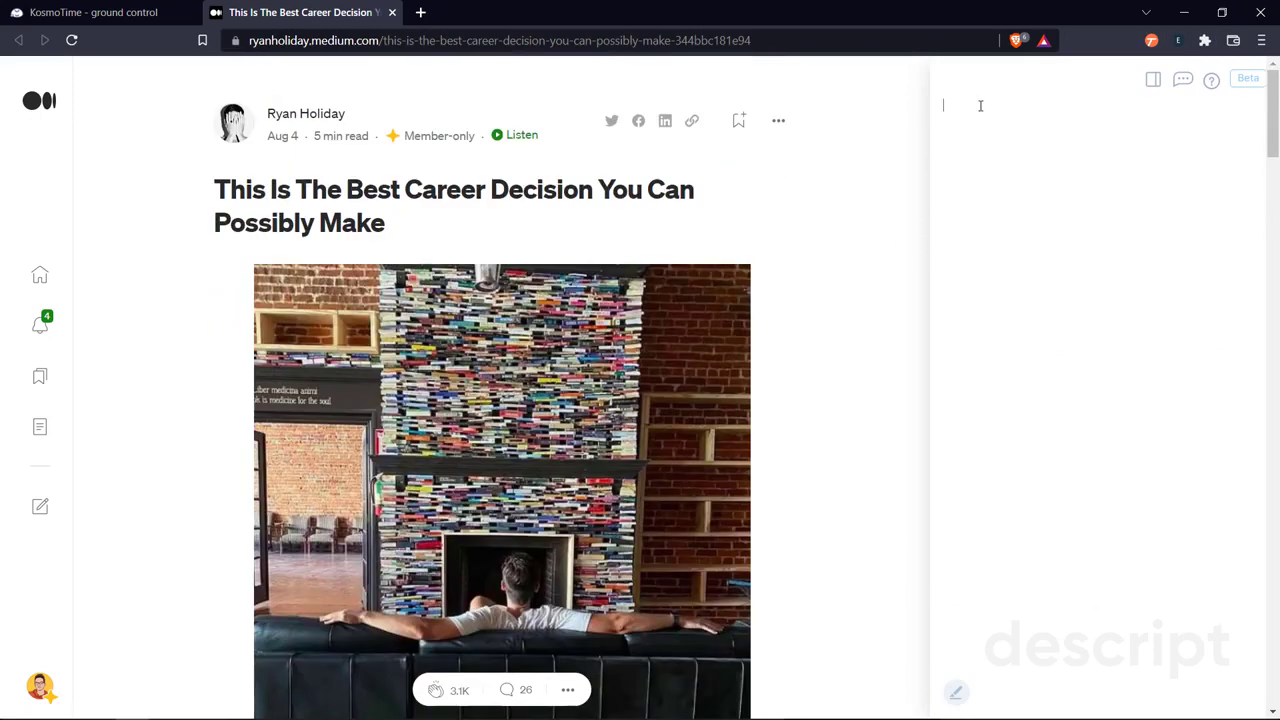
{"action": "type", "text": "Write down your thoughts"}
{"action": "key", "text": "Return"}
Turn on the Eloquent highlighter for the article and dismiss the browser's find bar
{"action": "left_click", "coordinate": [957, 693]}
{"action": "key", "text": "ctrl+f"}
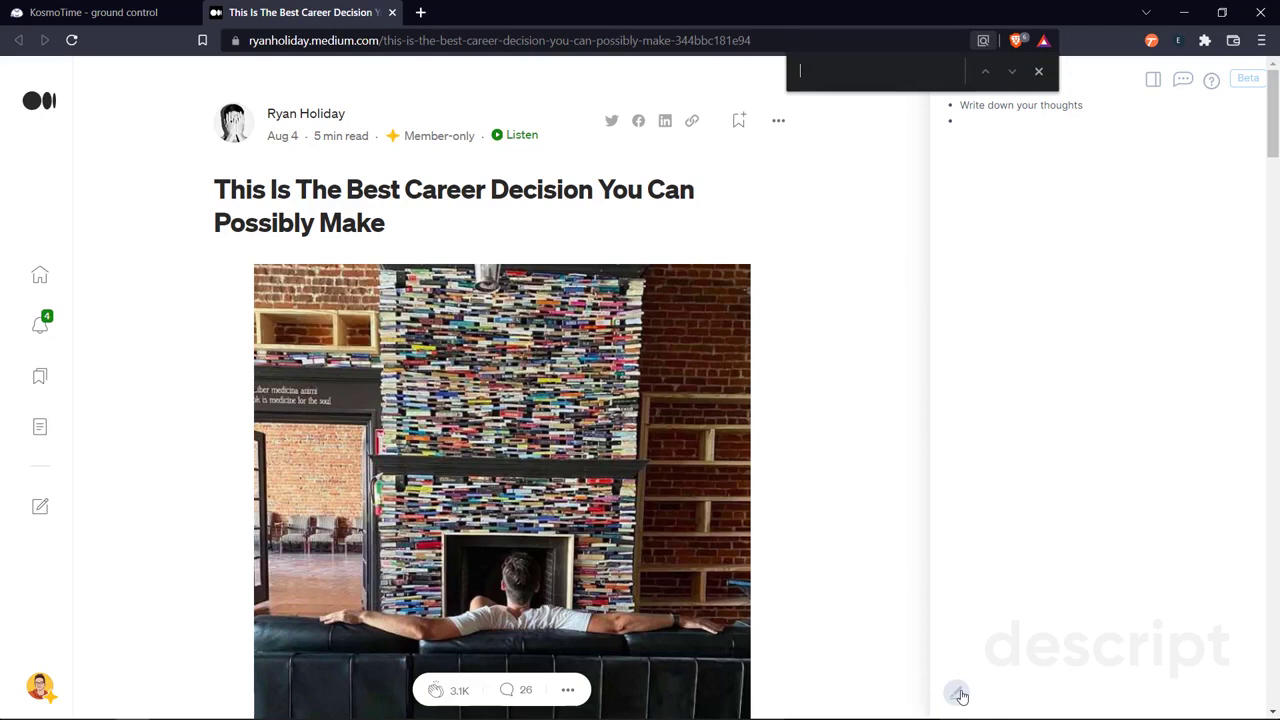
{"action": "left_click", "coordinate": [1038, 71]}
{"action": "key", "text": "ctrl+f"}
{"action": "left_click", "coordinate": [1038, 71]}
{"action": "key", "text": "ctrl+f"}
{"action": "left_click", "coordinate": [1039, 70]}
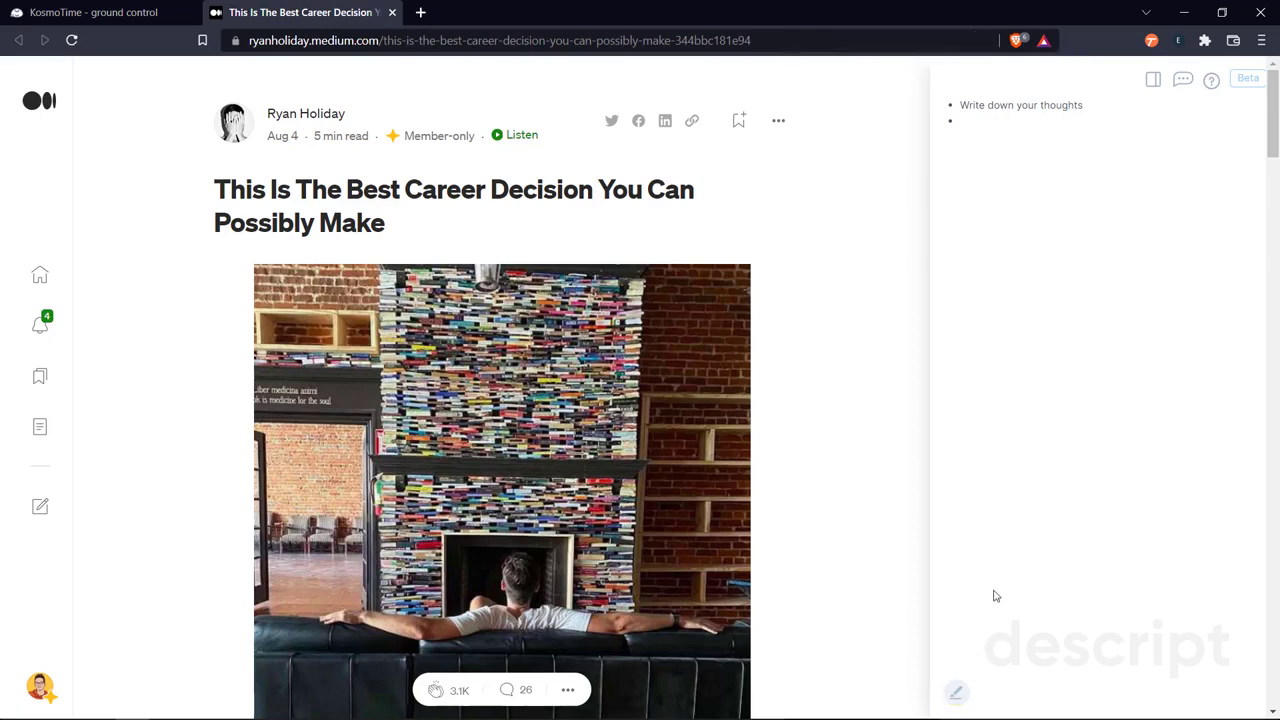
Highlight the passages "There has never been anyone like us…", "When we are ourselves, we have value…" and "BE YOU…" into the notepad
{"action": "scroll", "coordinate": [427, 325], "scroll_direction": "down", "scroll_amount": 4}
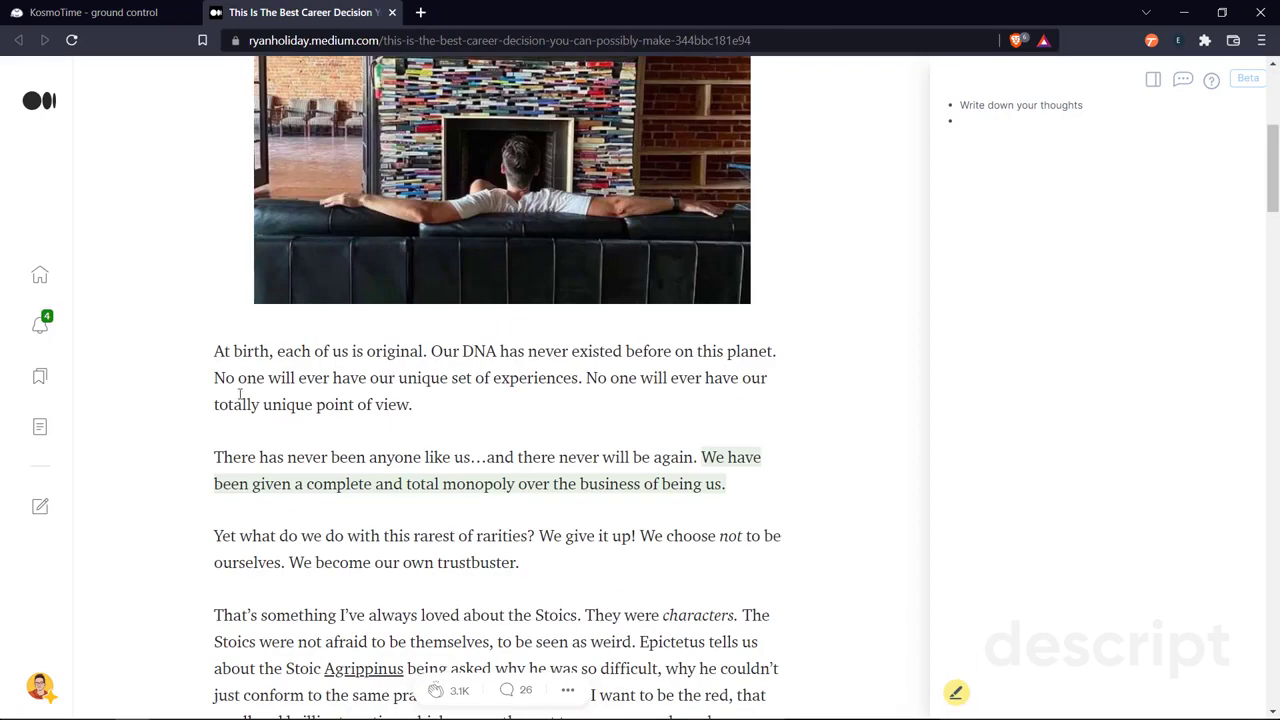
{"action": "scroll", "coordinate": [346, 437], "scroll_direction": "down", "scroll_amount": 1}
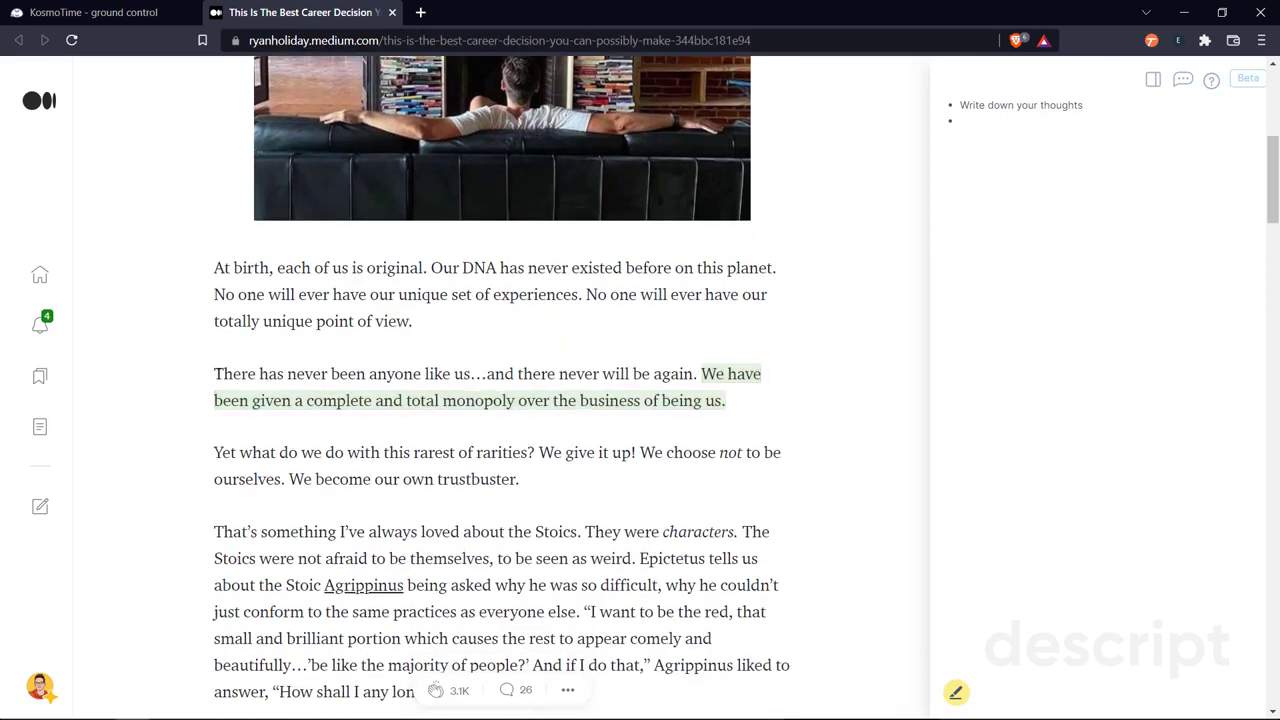
{"action": "left_click_drag", "start_coordinate": [216, 373], "coordinate": [1086, 175]}
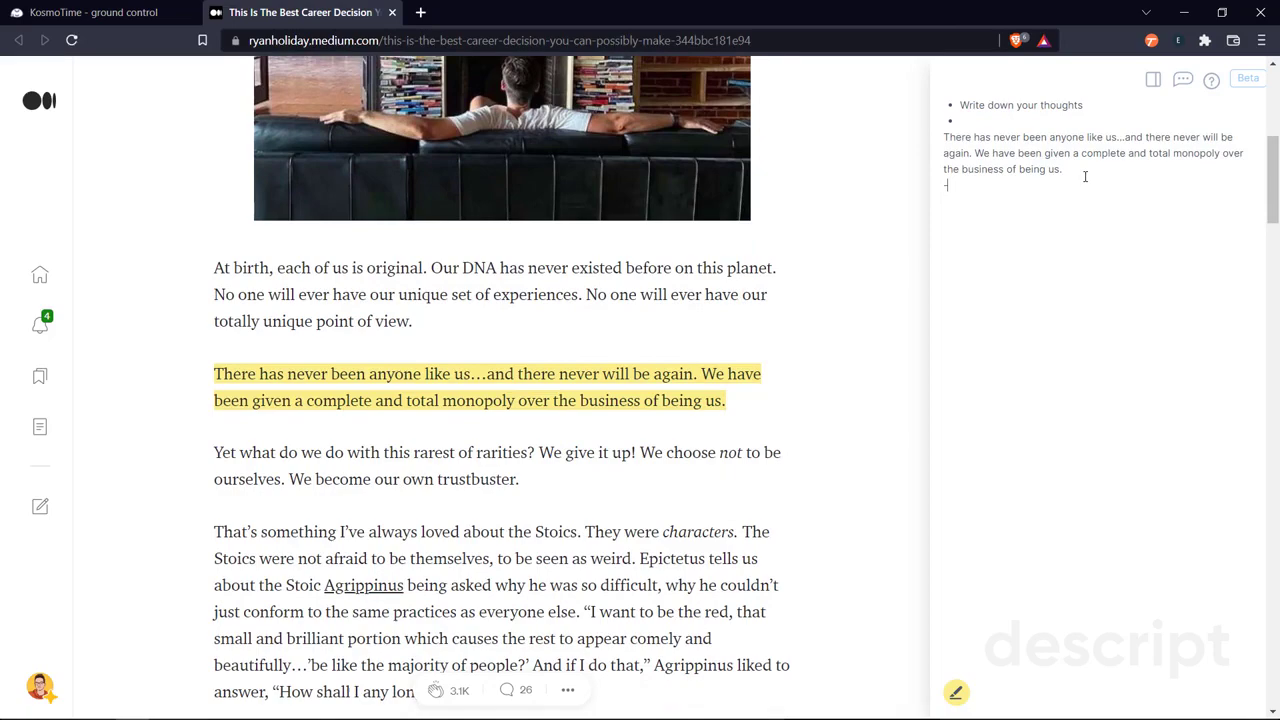
{"action": "scroll", "coordinate": [300, 420], "scroll_direction": "down", "scroll_amount": 6}
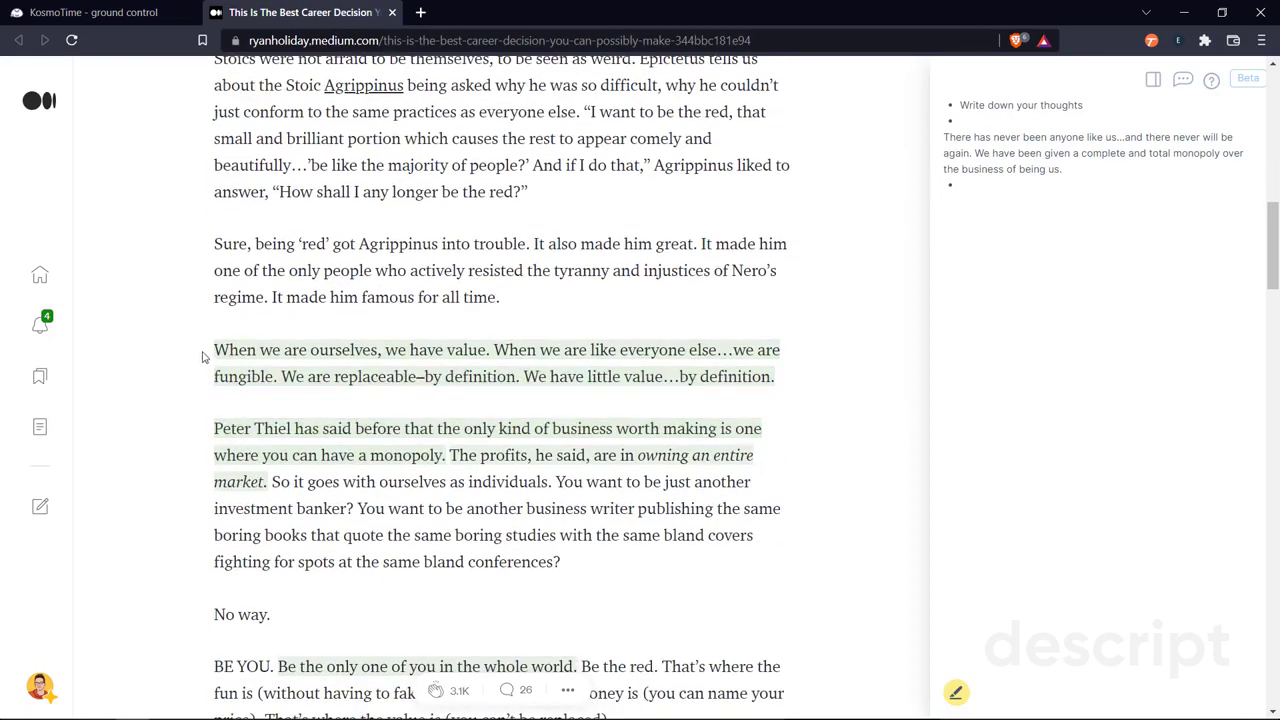
{"action": "left_click_drag", "start_coordinate": [214, 352], "coordinate": [1090, 200]}
{"action": "scroll", "coordinate": [225, 289], "scroll_direction": "down", "scroll_amount": 6}
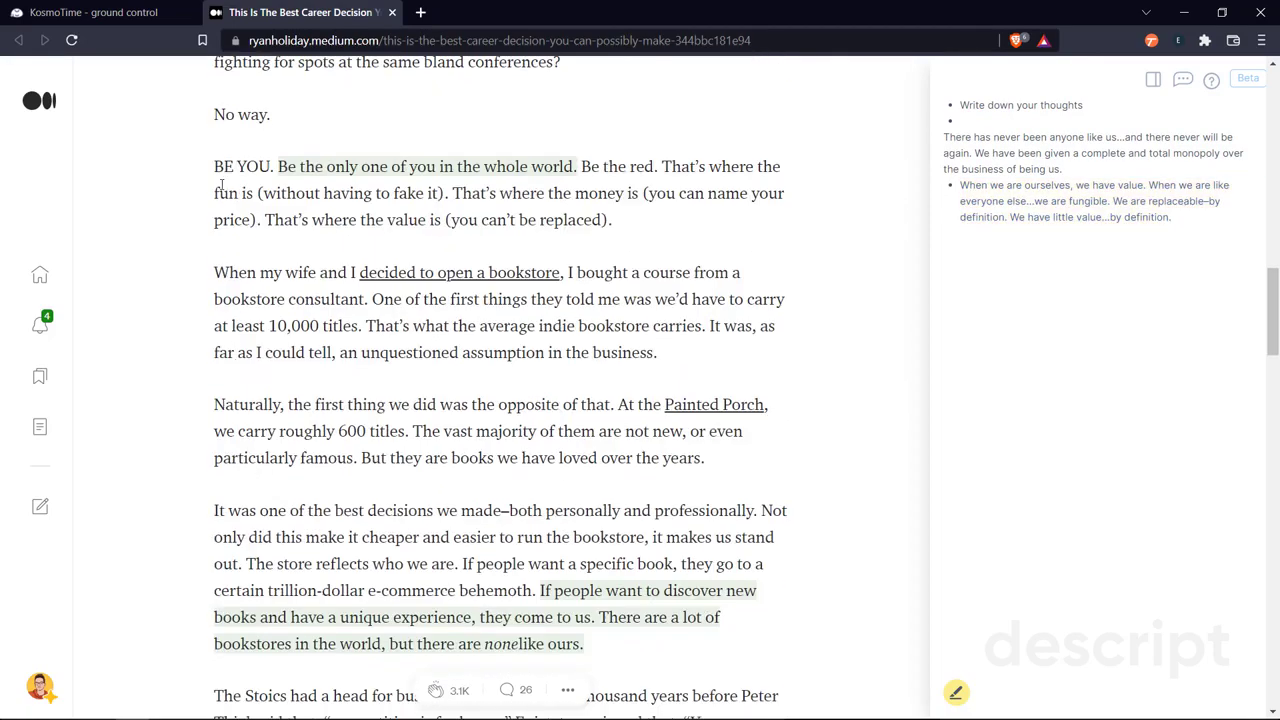
{"action": "left_click_drag", "start_coordinate": [218, 162], "coordinate": [612, 221]}
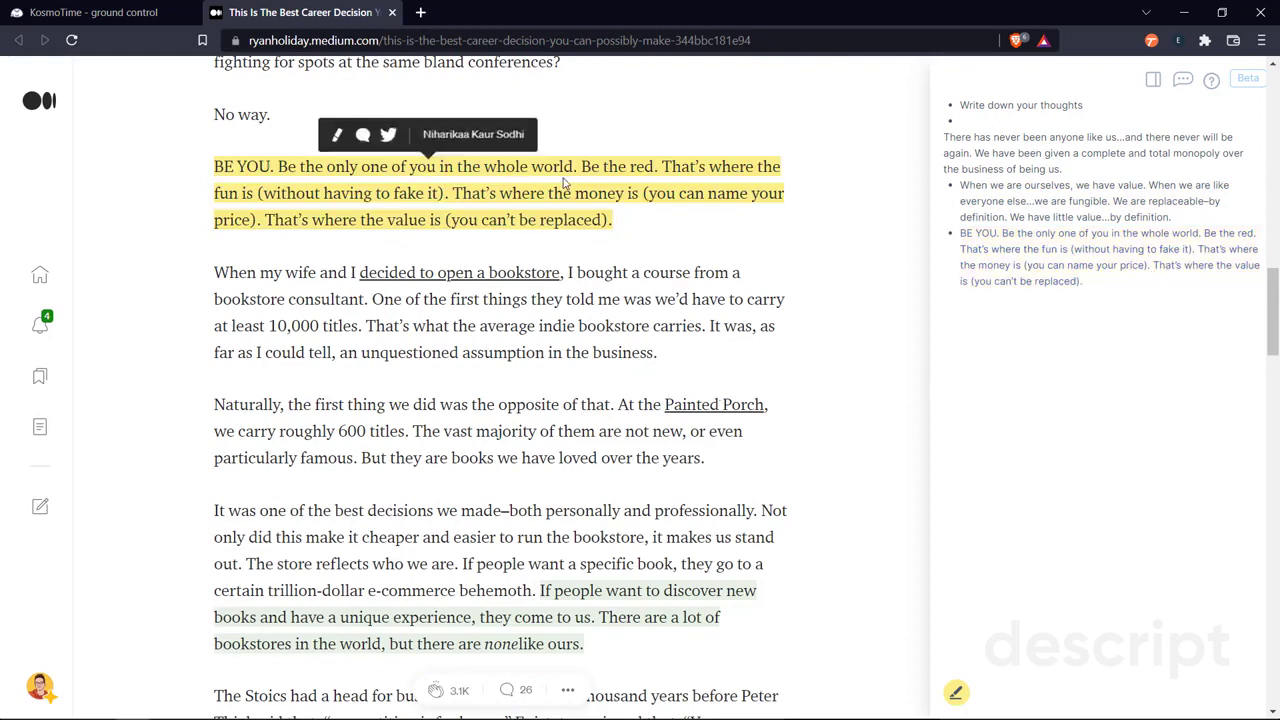
Highlight the passages starting "It's far better then", "s likely to be singled out" and "Staying with that forever" further down the article
{"action": "scroll", "coordinate": [472, 370], "scroll_direction": "down", "scroll_amount": 2}
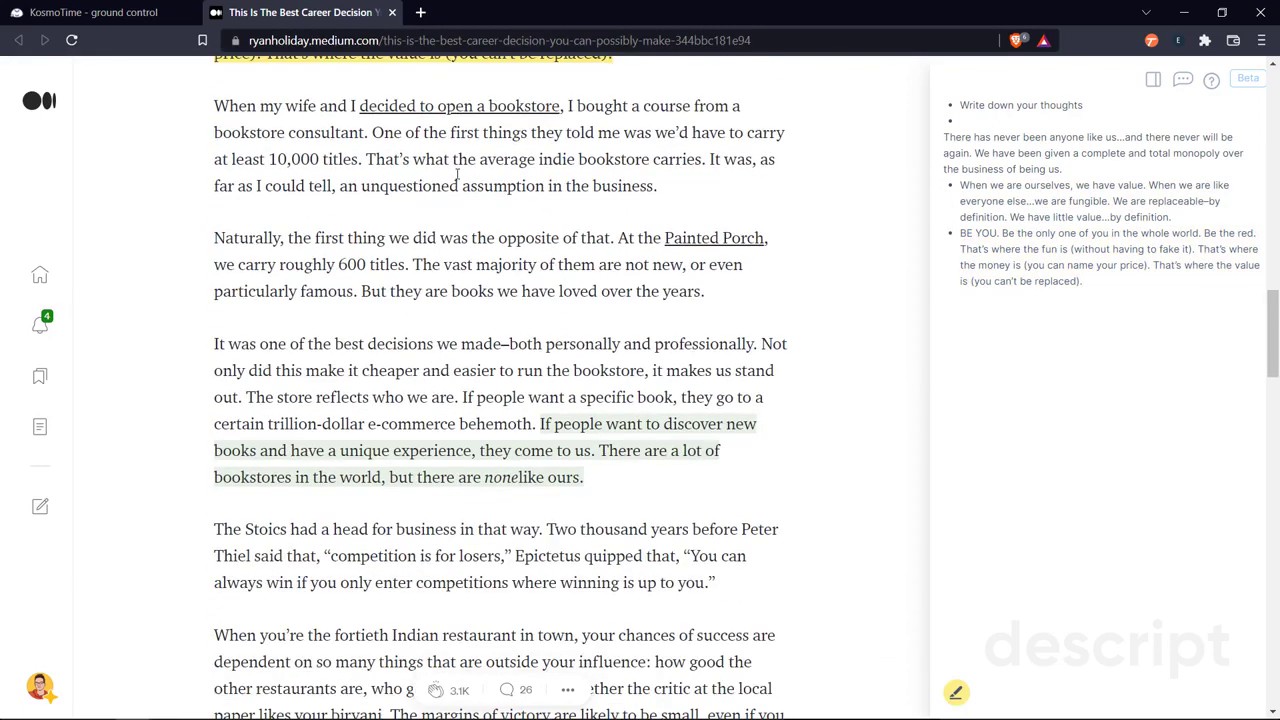
{"action": "scroll", "coordinate": [403, 198], "scroll_direction": "down", "scroll_amount": 6}
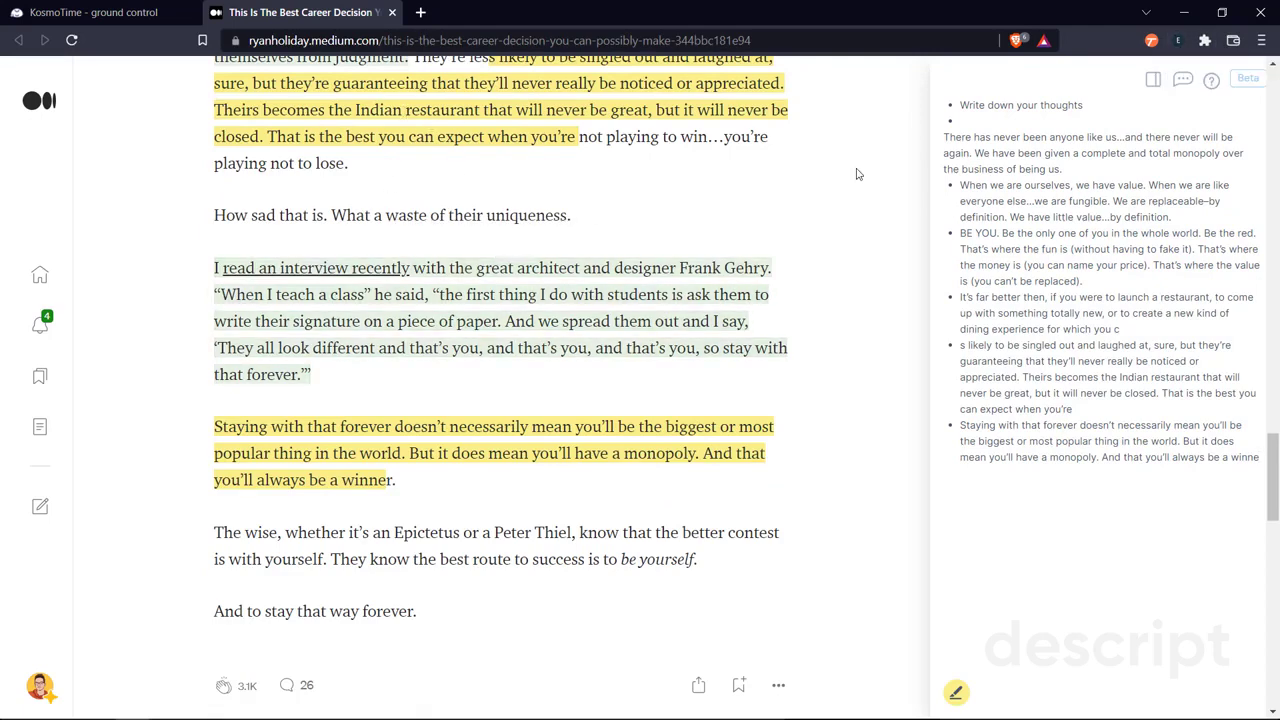
{"action": "left_click_drag", "start_coordinate": [1022, 298], "coordinate": [1051, 339]}
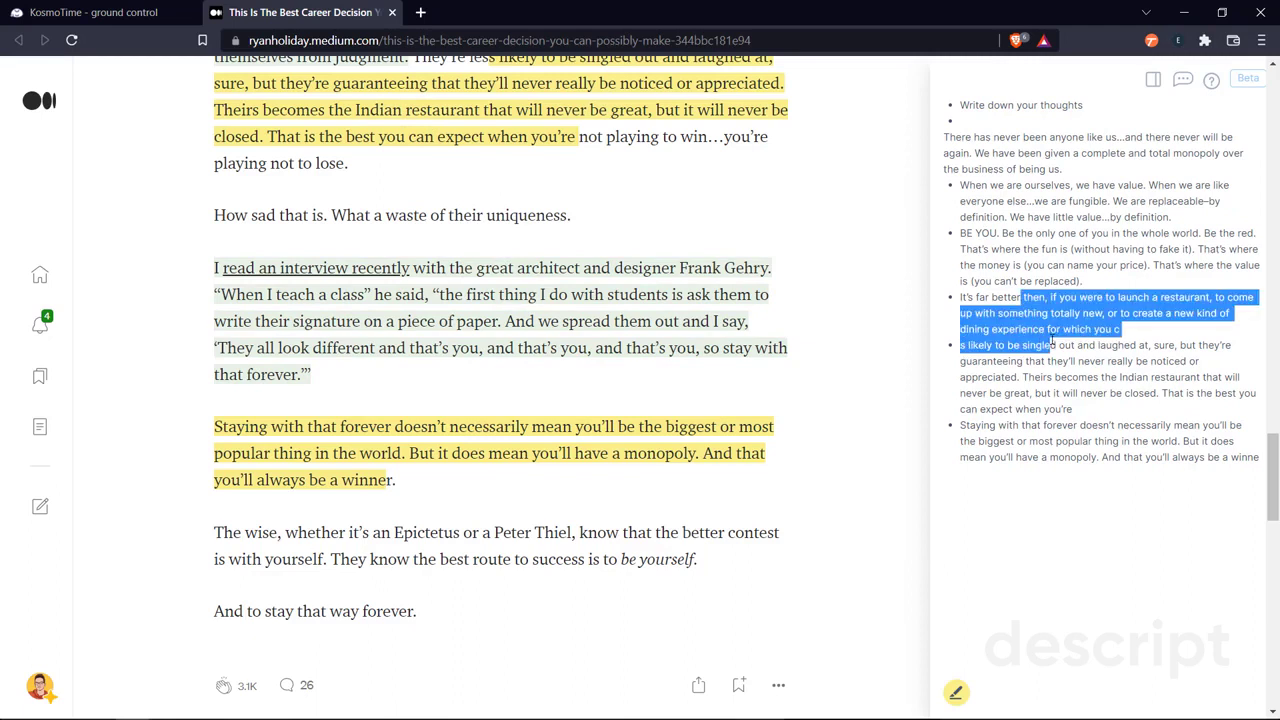
{"action": "left_click", "coordinate": [1172, 392]}
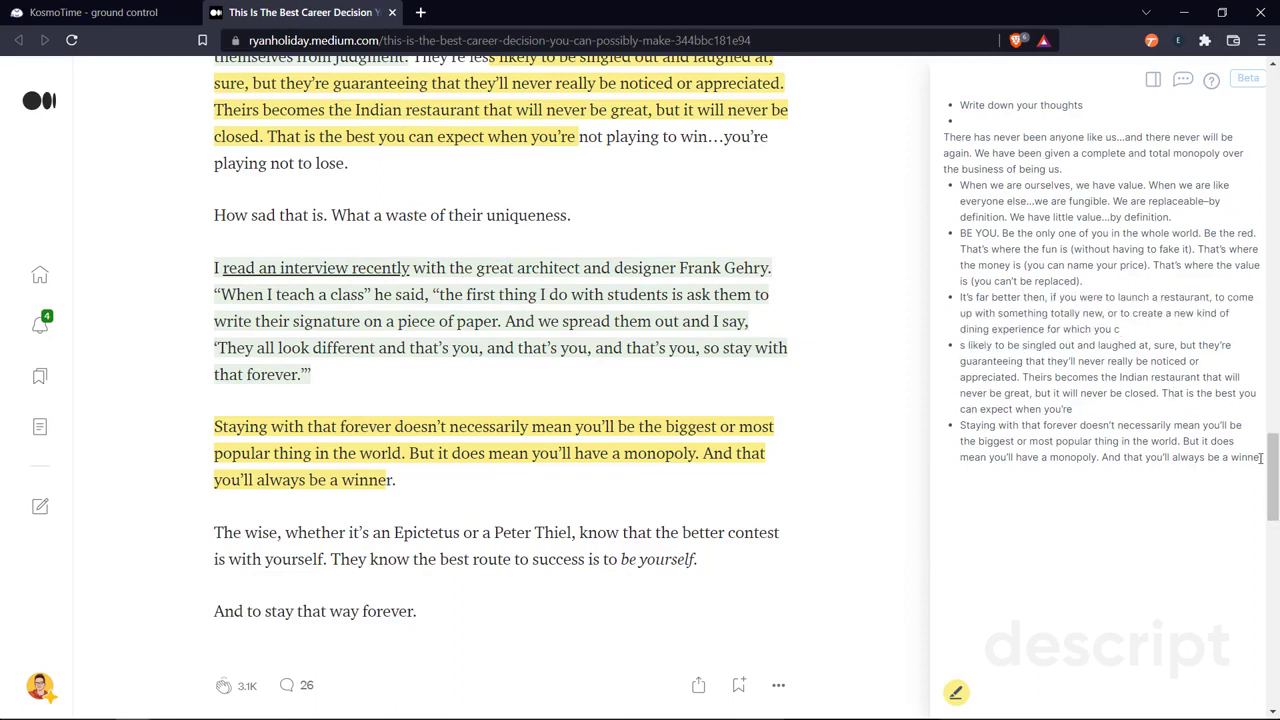
Highlight the whole paragraph about the Frank Gehry interview so it is added to the notes
{"action": "scroll", "coordinate": [680, 528], "scroll_direction": "down", "scroll_amount": 5}
{"action": "scroll", "coordinate": [680, 528], "scroll_direction": "up", "scroll_amount": 5}
{"action": "left_click_drag", "start_coordinate": [214, 268], "coordinate": [318, 392]}
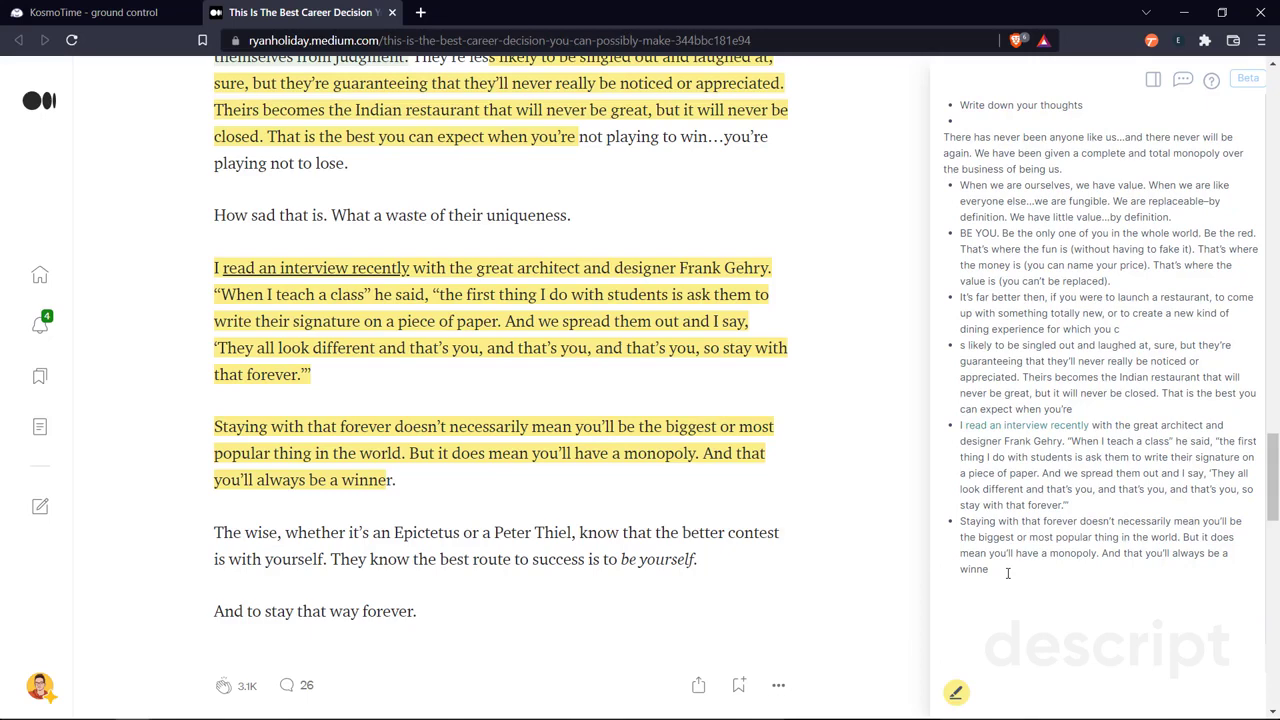
Select all the captured notes in the Eloquent notepad, from the last highlight up to the first bullet
{"action": "scroll", "coordinate": [1007, 572], "scroll_direction": "up", "scroll_amount": 1}
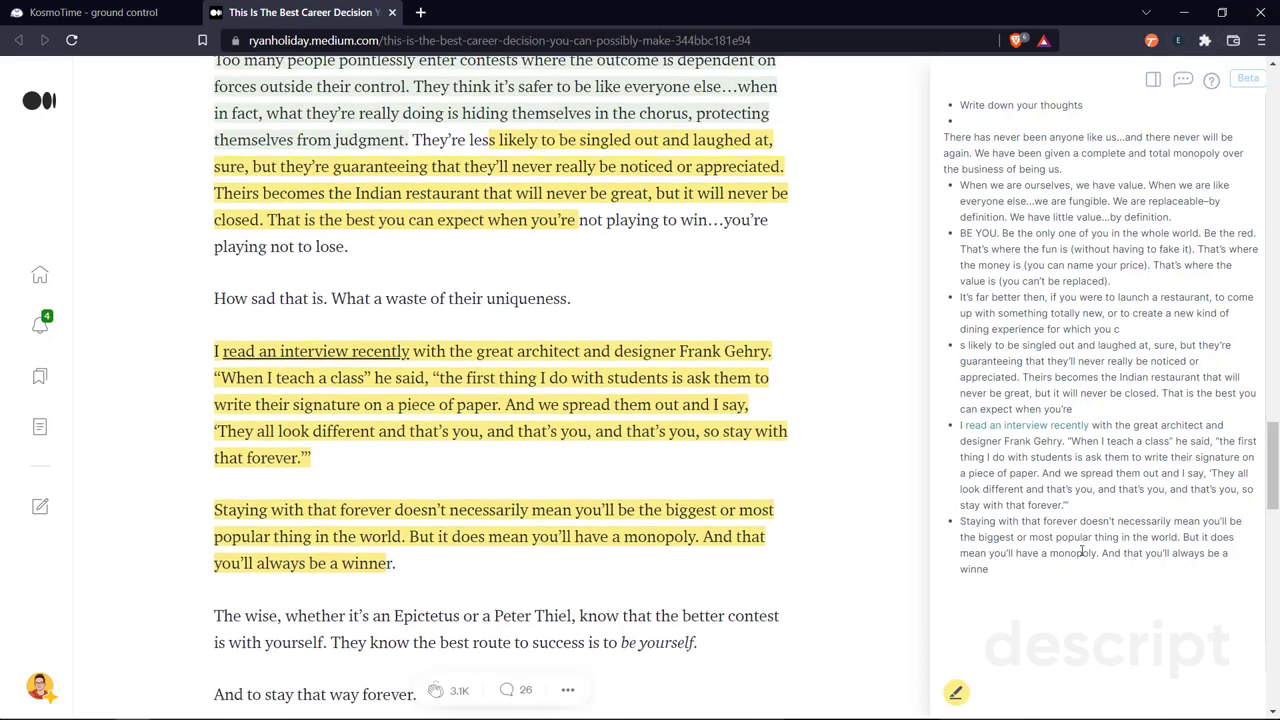
{"action": "scroll", "coordinate": [262, 445], "scroll_direction": "up", "scroll_amount": 5}
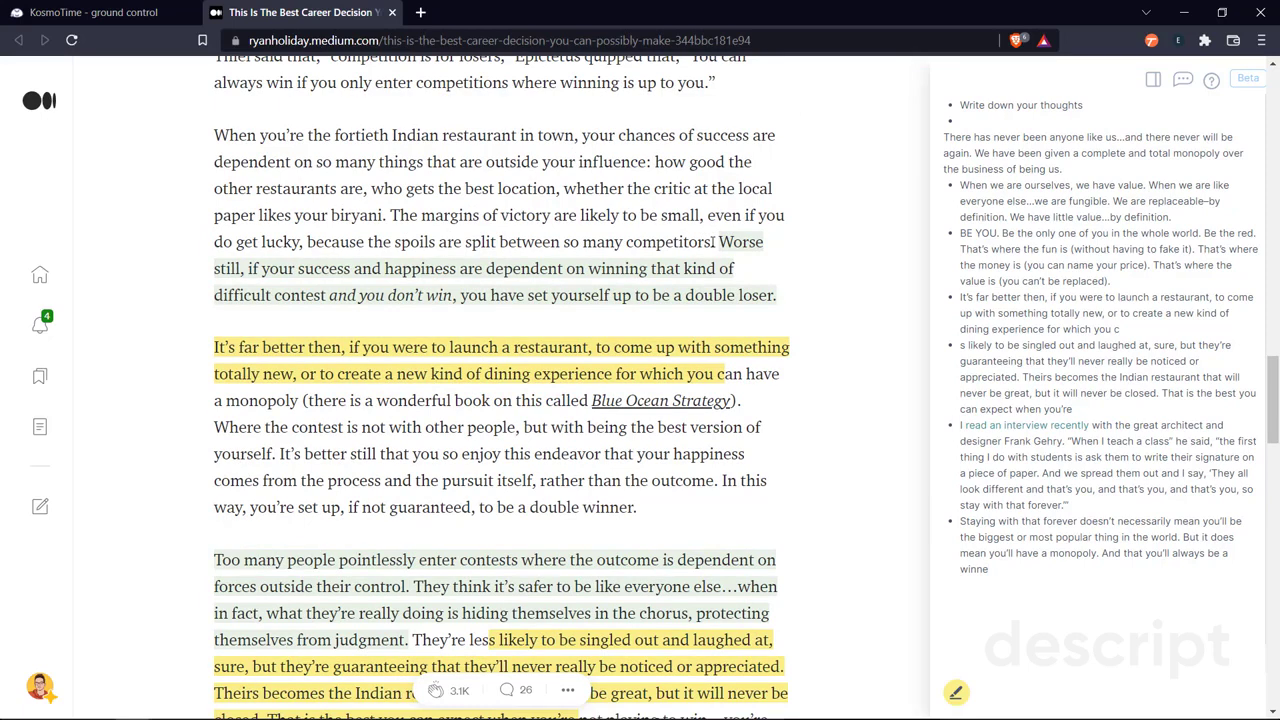
{"action": "left_click_drag", "start_coordinate": [1022, 563], "coordinate": [980, 90]}
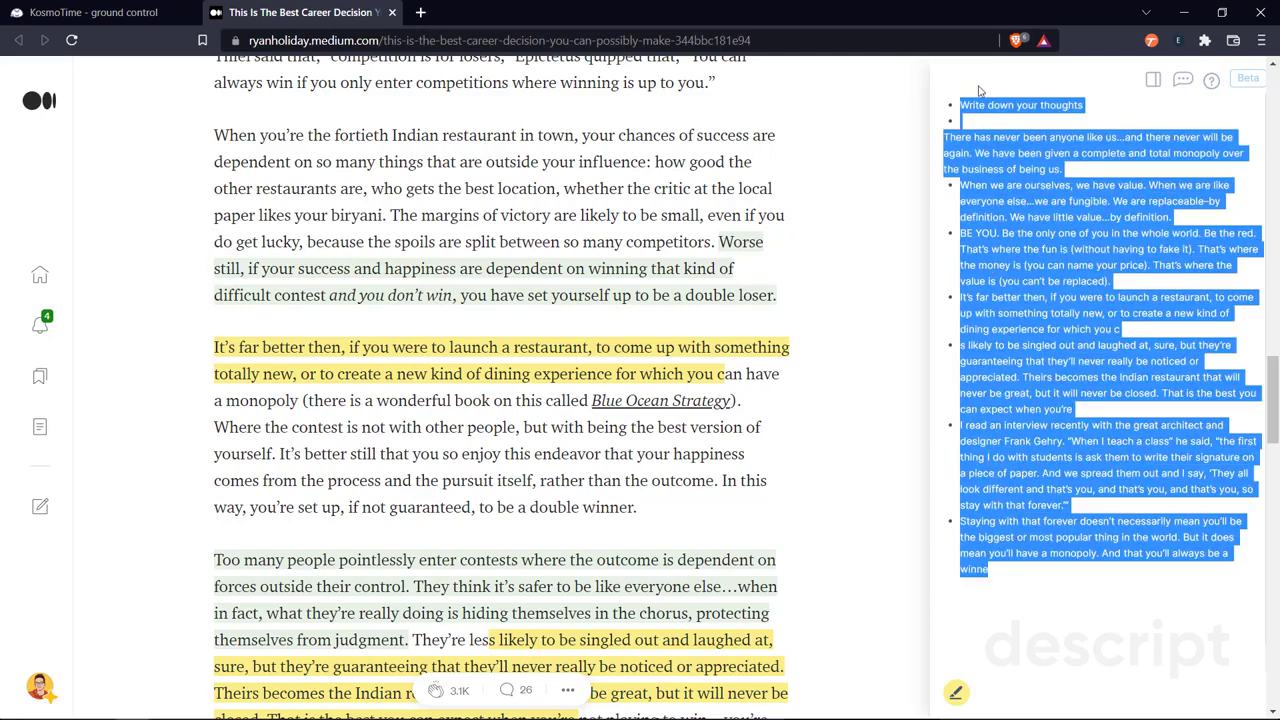
{"action": "right_click", "coordinate": [984, 150]}
{"action": "left_click", "coordinate": [678, 210]}
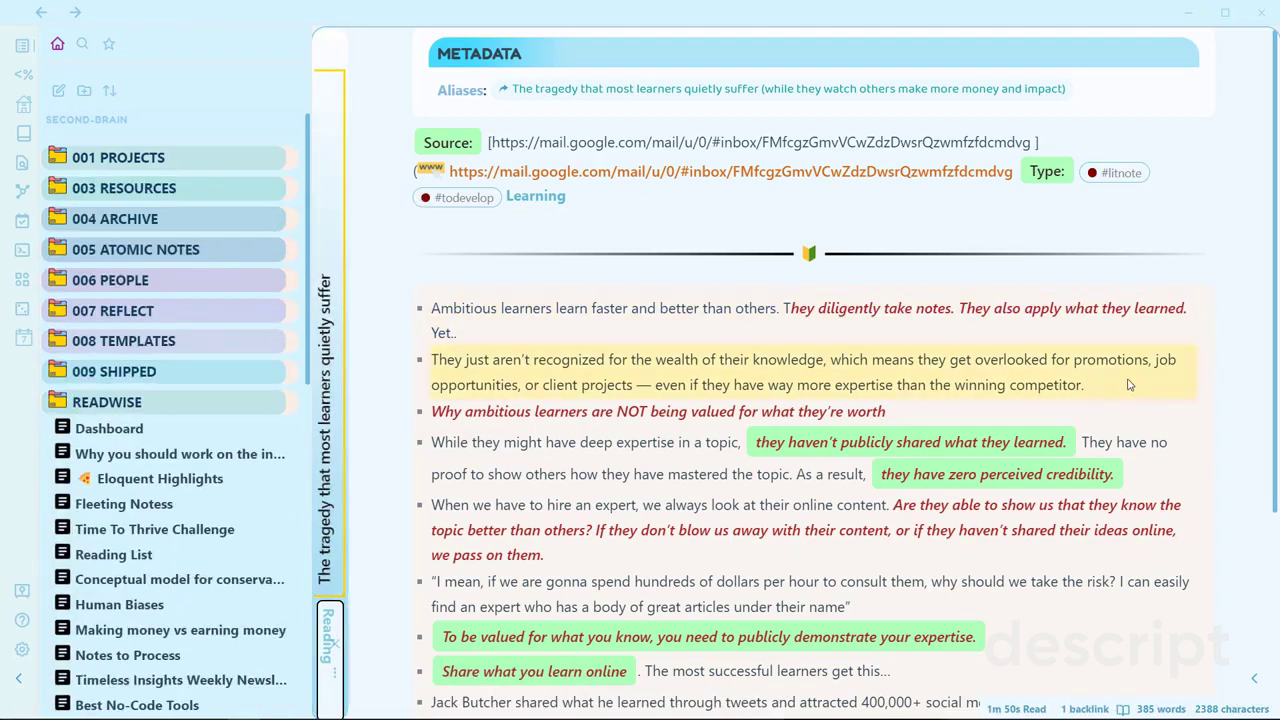
In Obsidian, go to the Dashboard note and open Eloquent Highlights from its Important Links
{"action": "key", "text": "ctrl+shift+h"}
{"action": "scroll", "coordinate": [1128, 383], "scroll_direction": "down", "scroll_amount": 5}
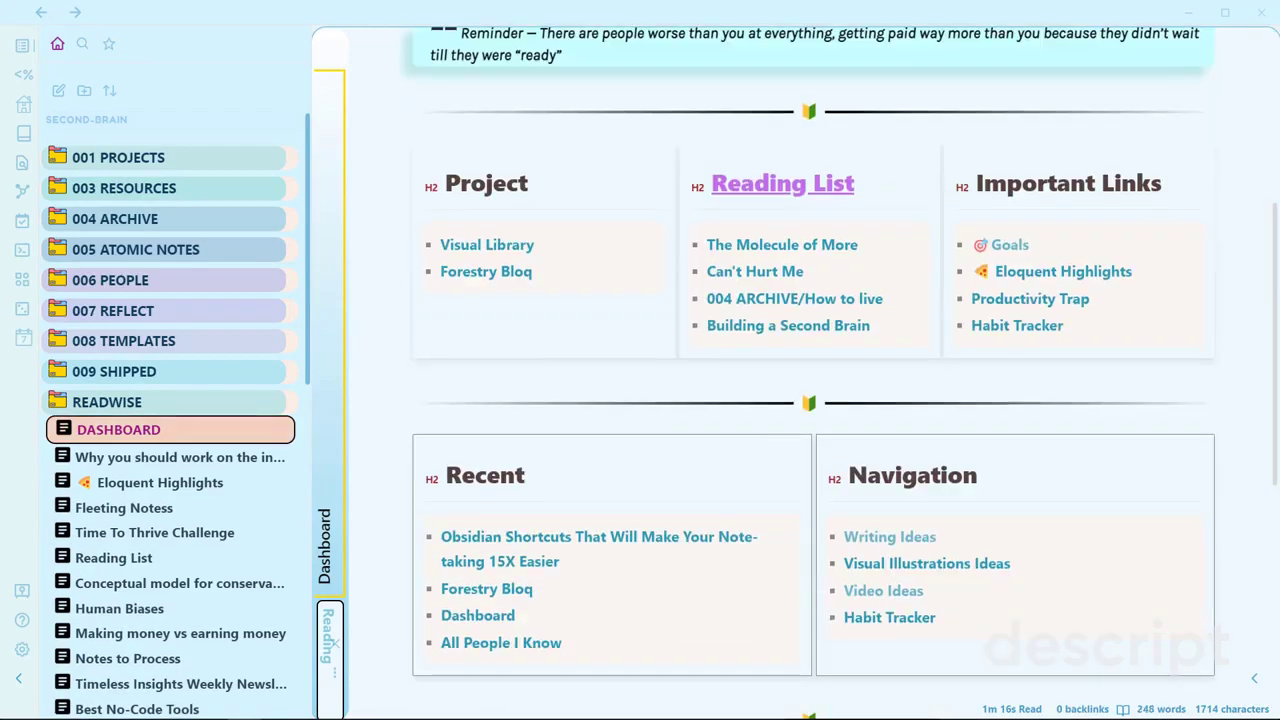
{"action": "left_click", "coordinate": [1050, 273]}
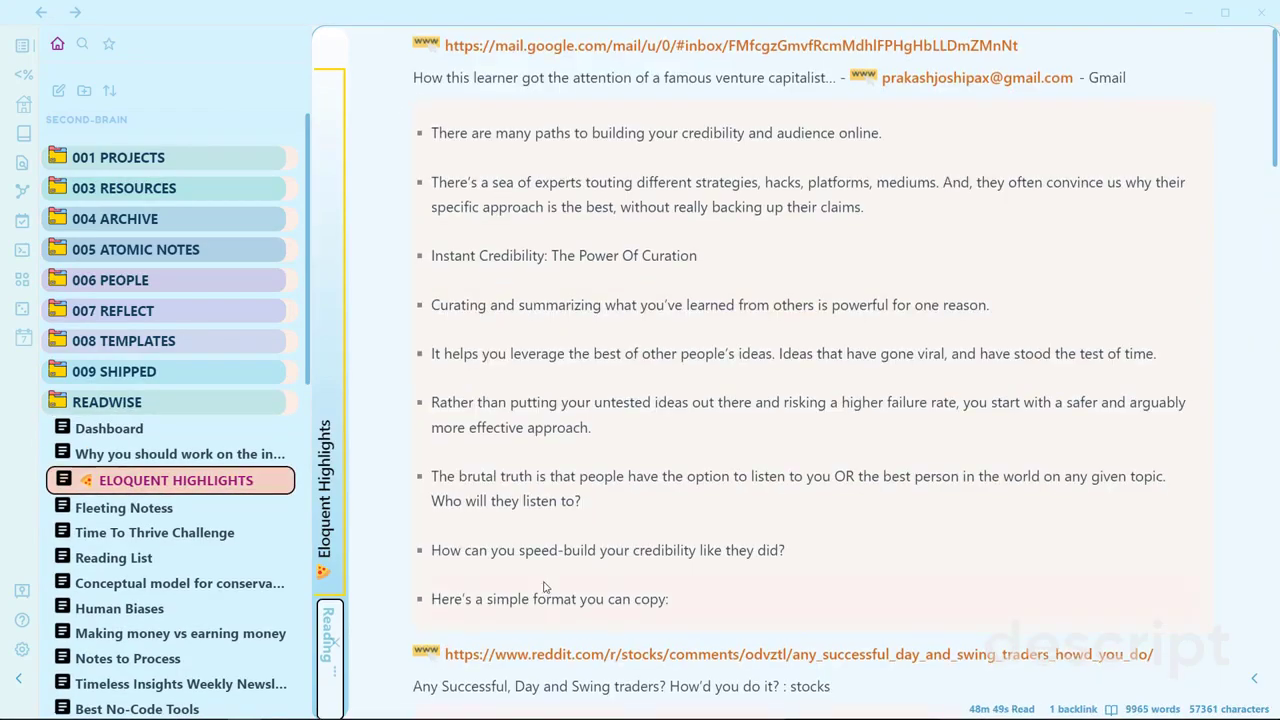
Look through the source links and collected highlights in the Eloquent Highlights note
{"action": "scroll", "coordinate": [1277, 208], "scroll_direction": "down", "scroll_amount": 5}
{"action": "scroll", "coordinate": [640, 413], "scroll_direction": "down", "scroll_amount": 15}
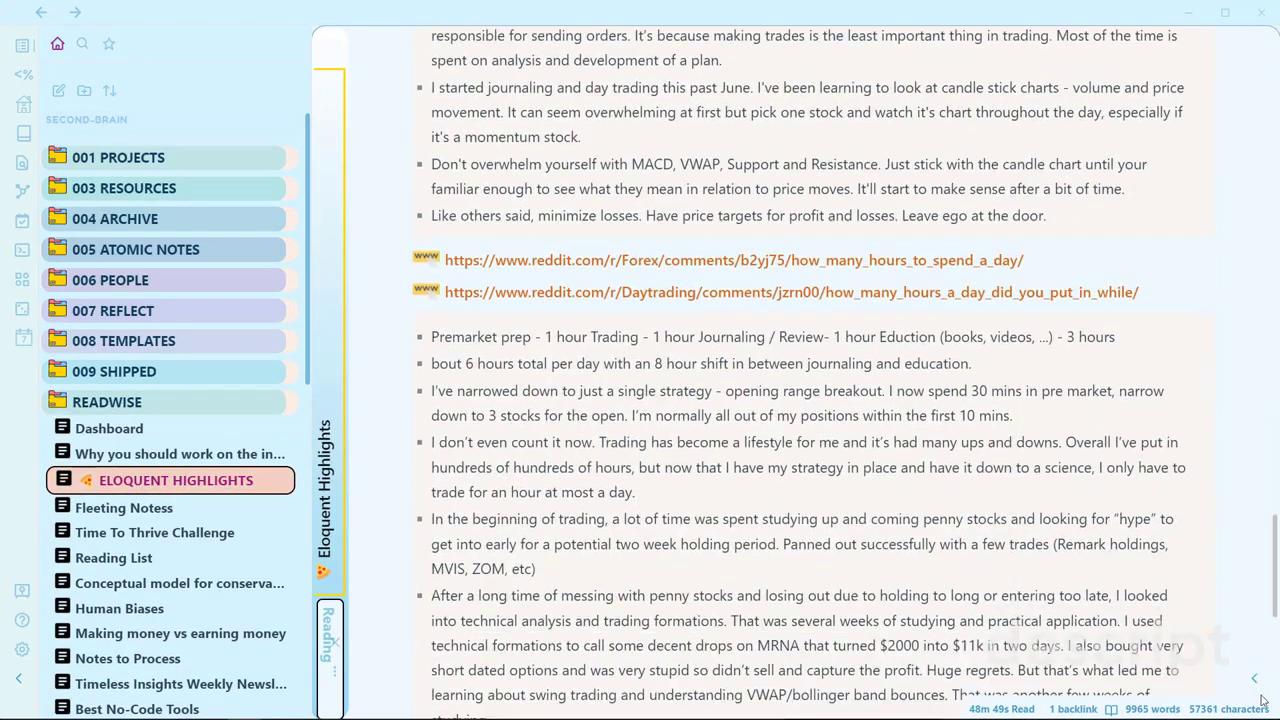
{"action": "scroll", "coordinate": [639, 413], "scroll_direction": "up", "scroll_amount": 15}
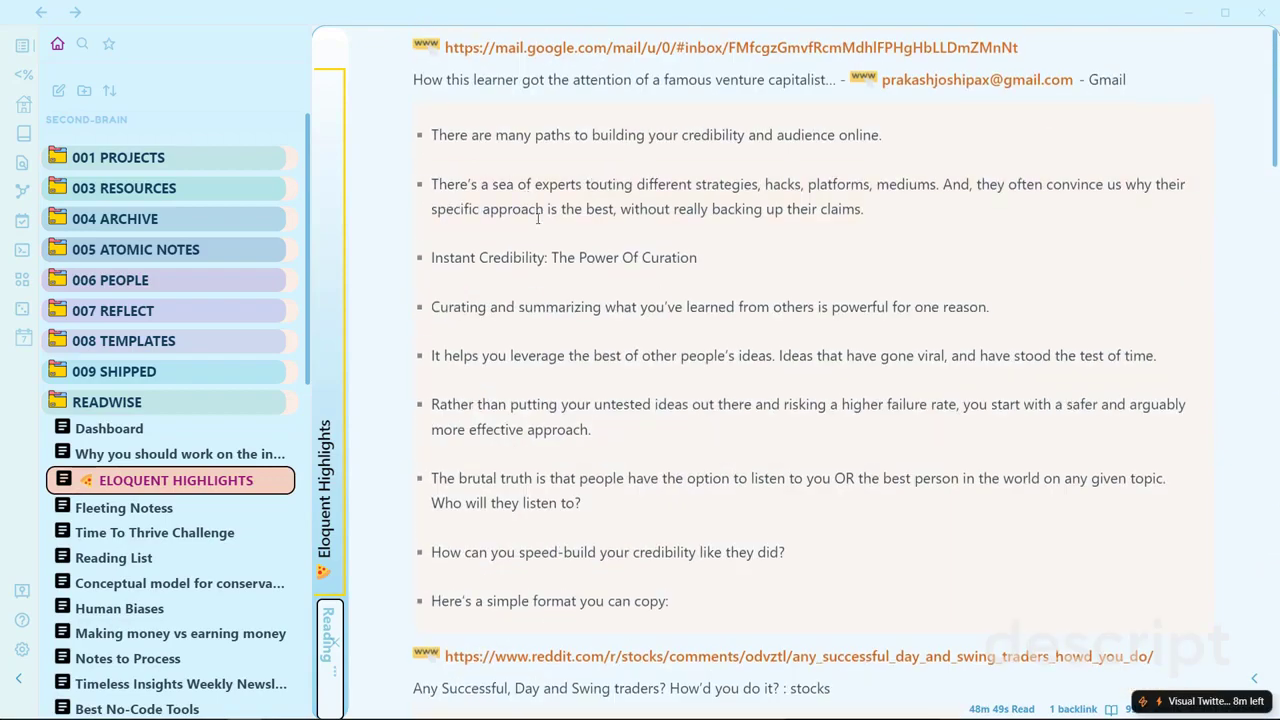
Return to the note "The tragedy that most learners quietly suffer" and review its bolded and highlighted lines
{"action": "left_click", "coordinate": [520, 130]}
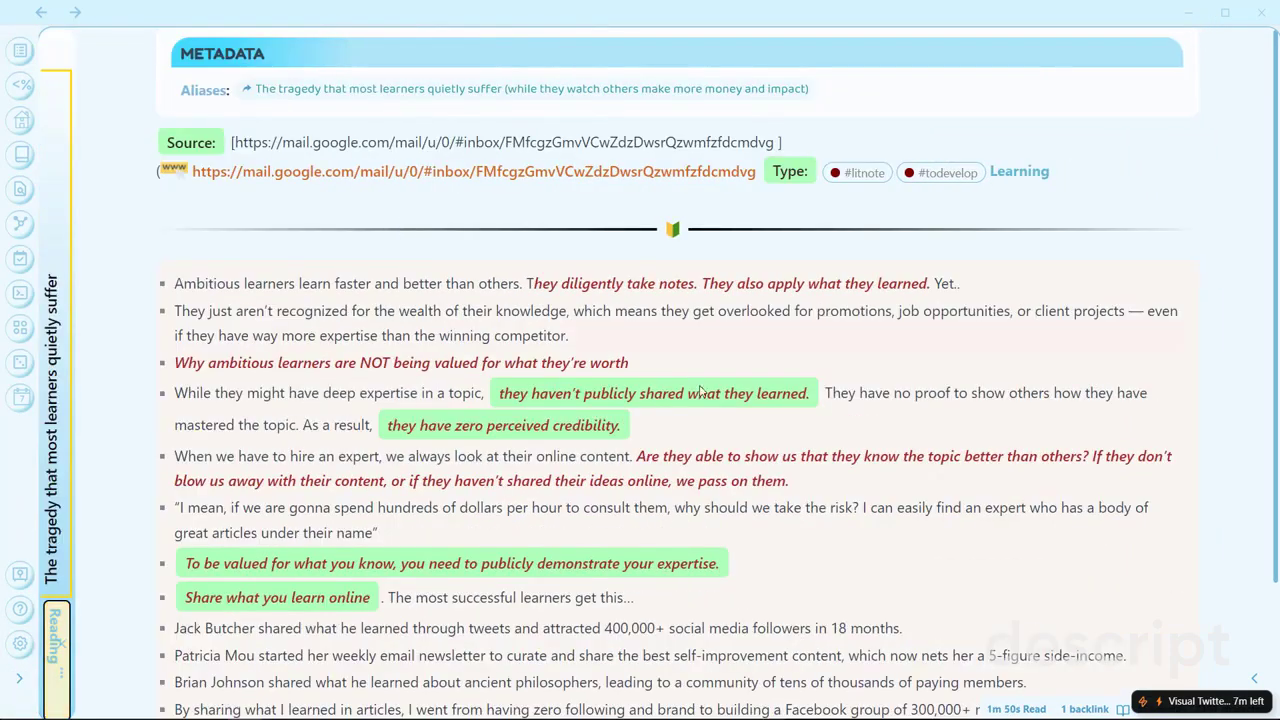
{"action": "scroll", "coordinate": [556, 272], "scroll_direction": "down", "scroll_amount": 2}
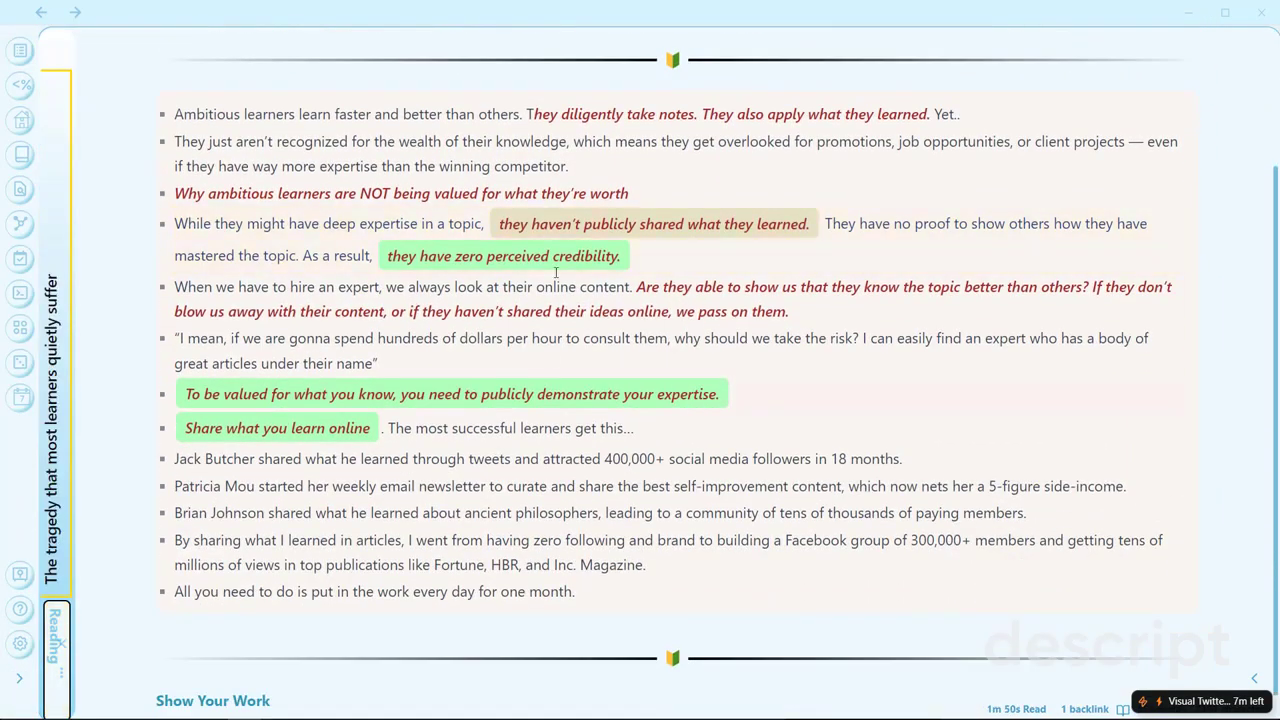
{"action": "scroll", "coordinate": [582, 338], "scroll_direction": "up", "scroll_amount": 2}
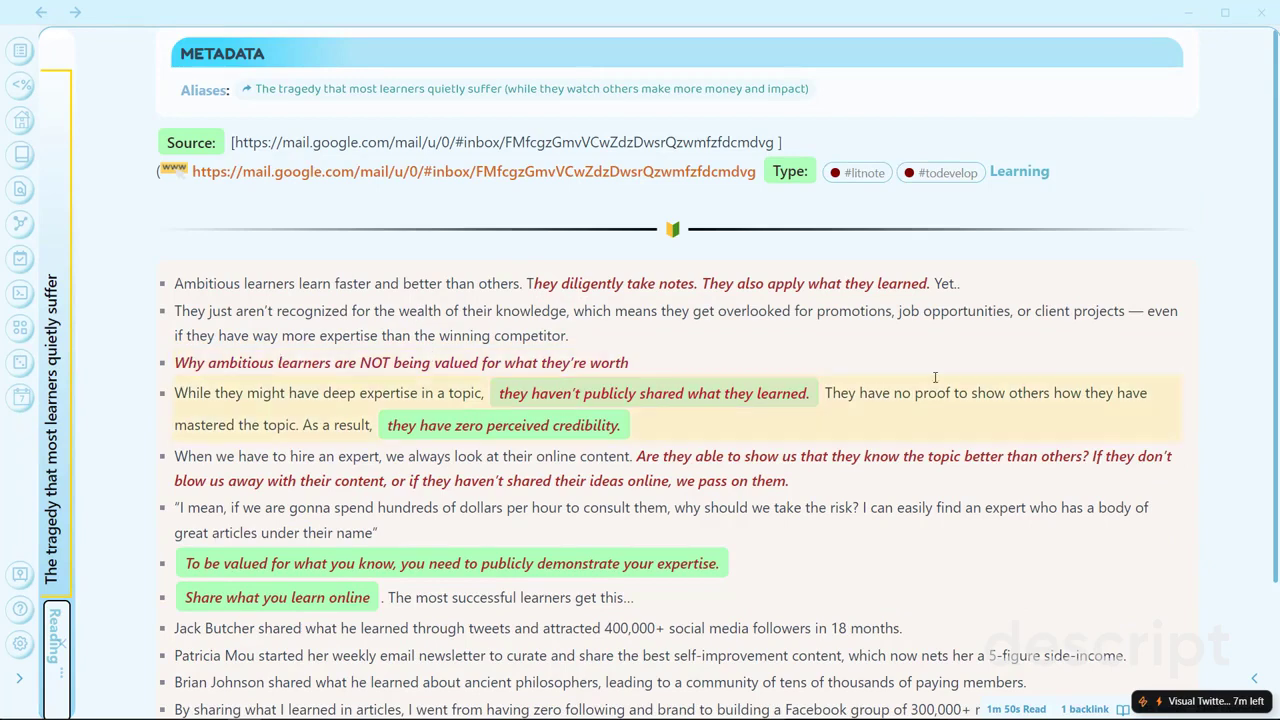
Switch back to the article in the browser and select the end of the Frank Gehry quote in the notepad
{"action": "left_click", "coordinate": [133, 708]}
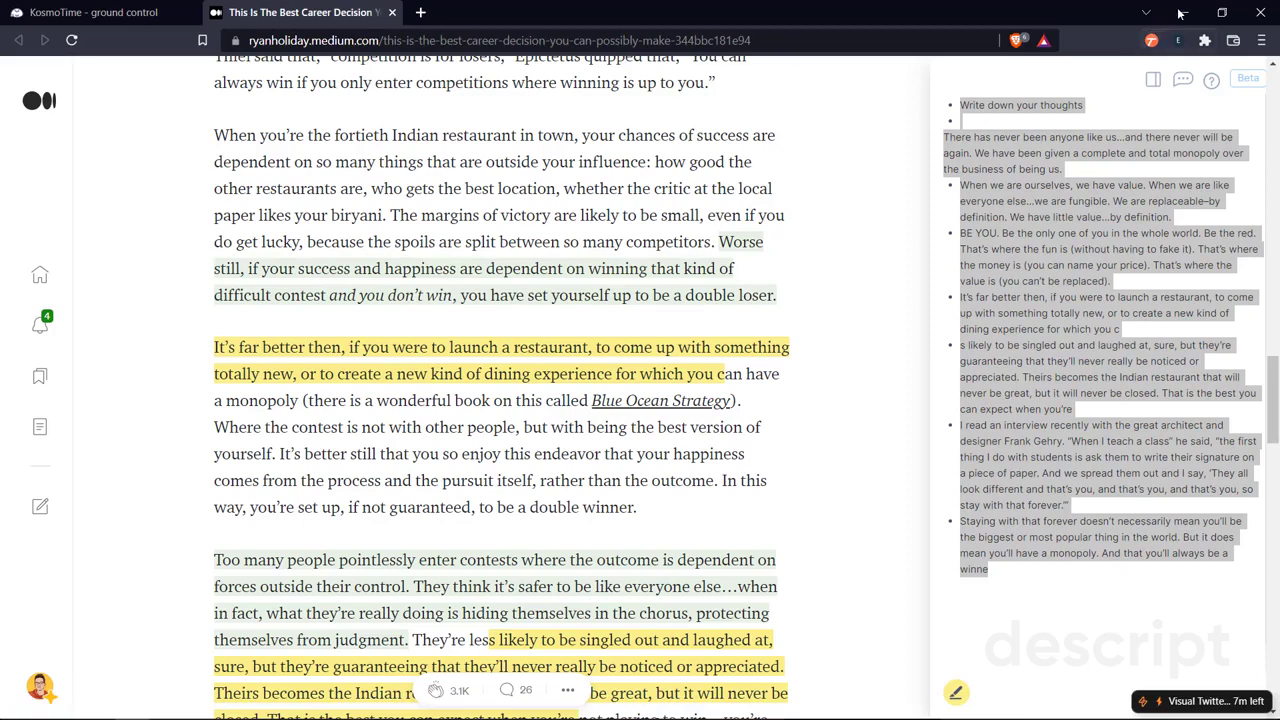
{"action": "left_click", "coordinate": [1008, 384]}
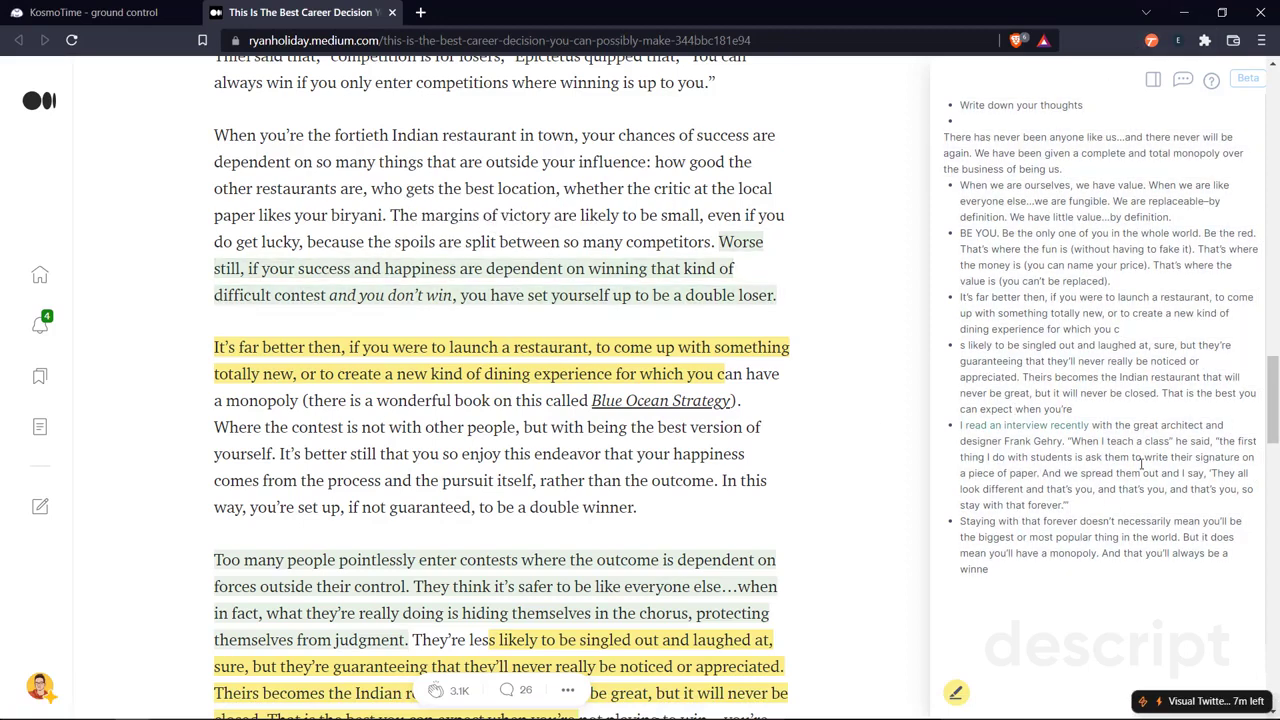
{"action": "left_click_drag", "start_coordinate": [1068, 505], "coordinate": [1080, 473]}
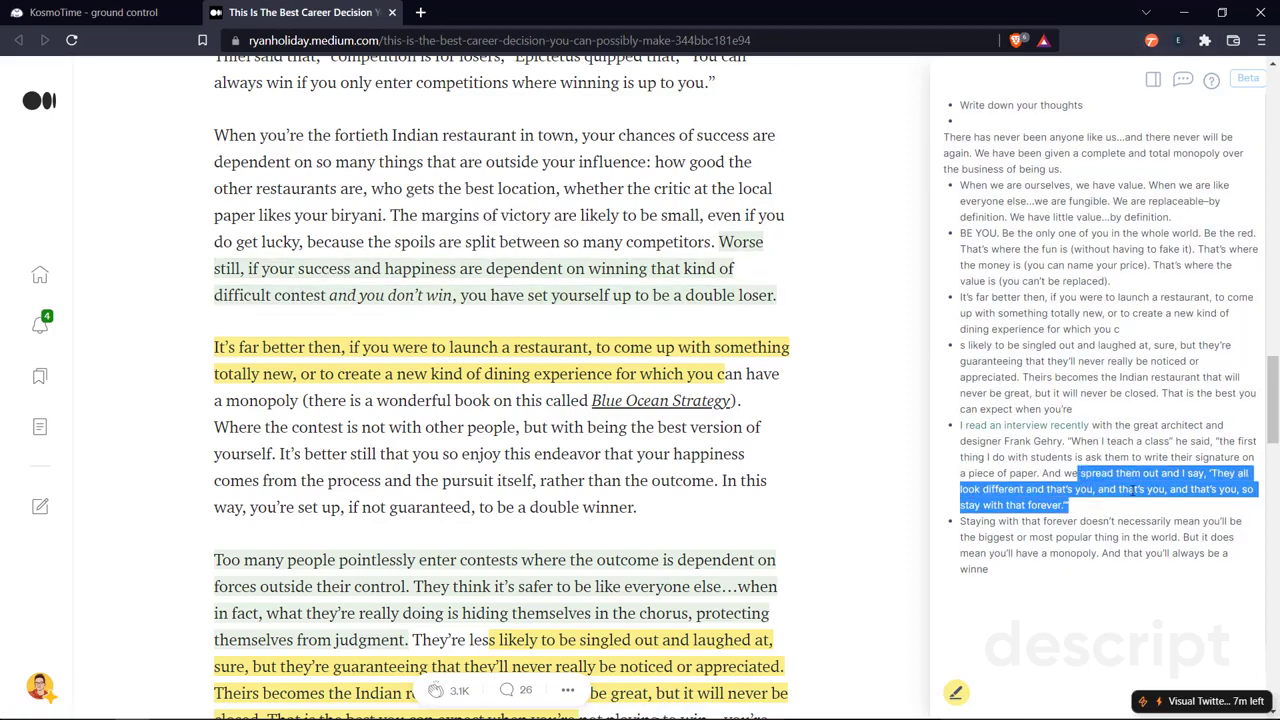
Switch back to Obsidian and examine the note's source metadata, plain bullets, bolded sentences and green highlights
{"action": "left_click", "coordinate": [1184, 12]}
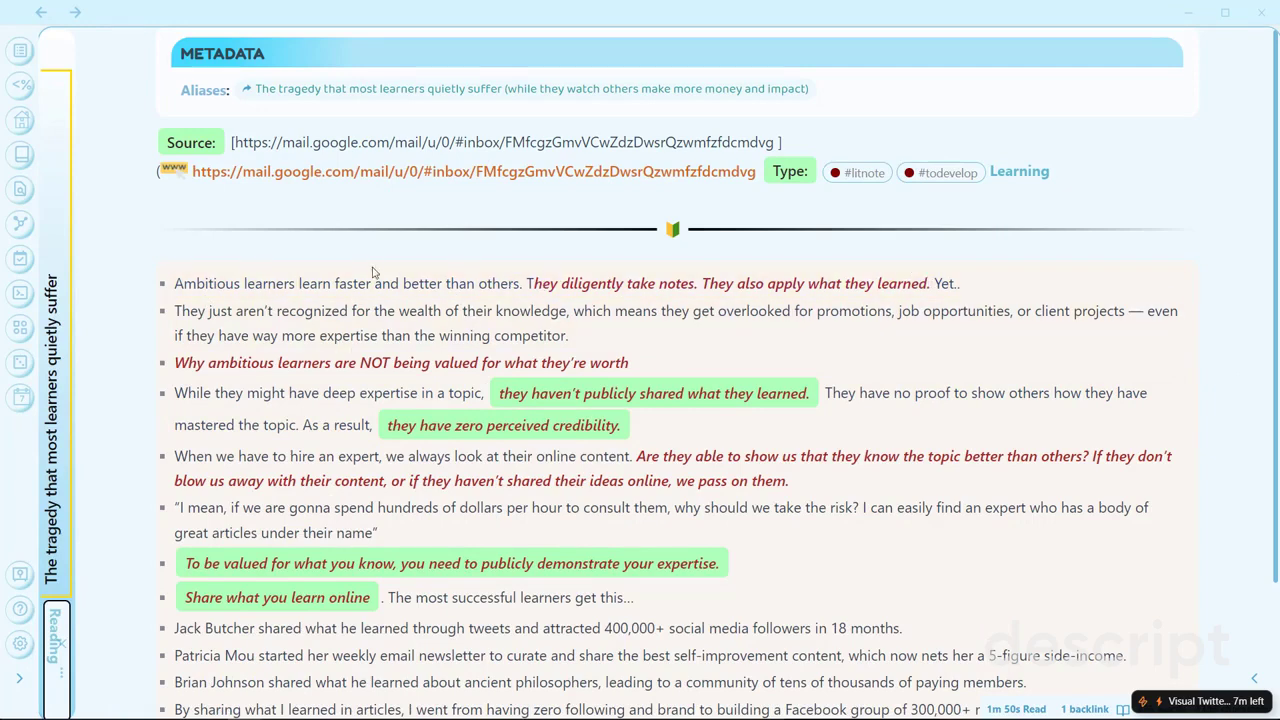
{"action": "scroll", "coordinate": [579, 347], "scroll_direction": "down", "scroll_amount": 1}
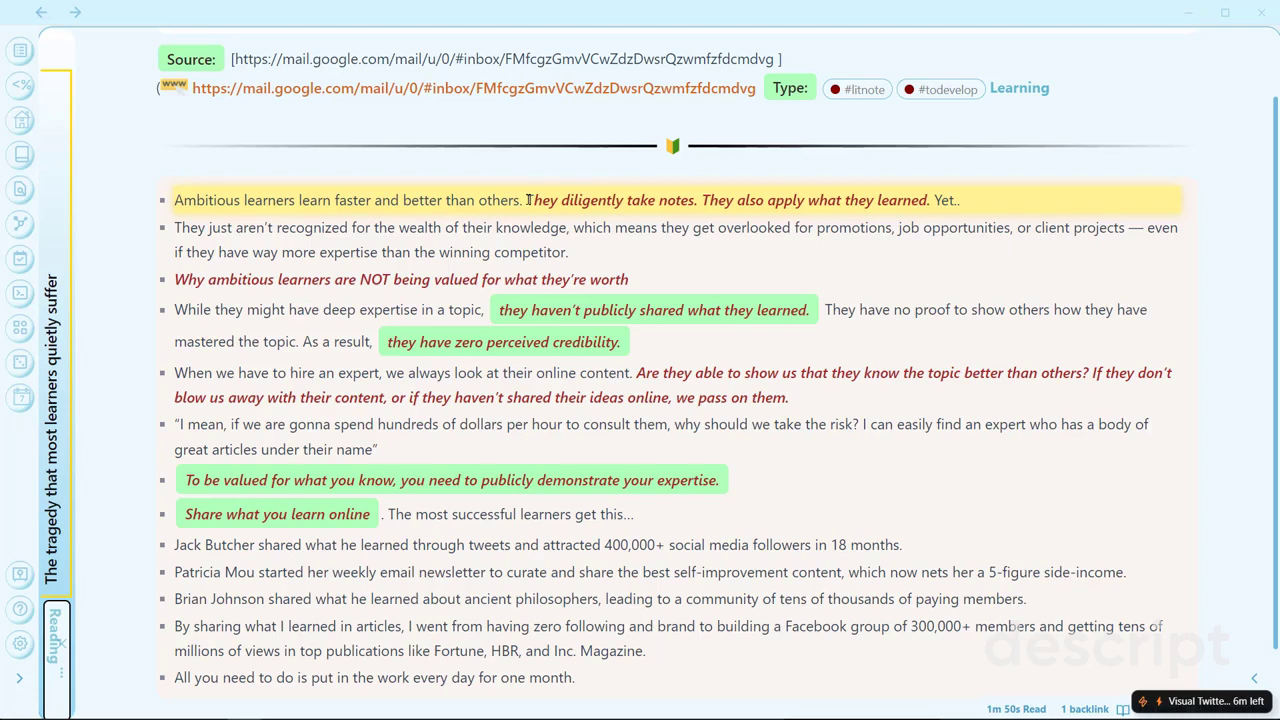
{"action": "scroll", "coordinate": [588, 258], "scroll_direction": "down", "scroll_amount": 1}
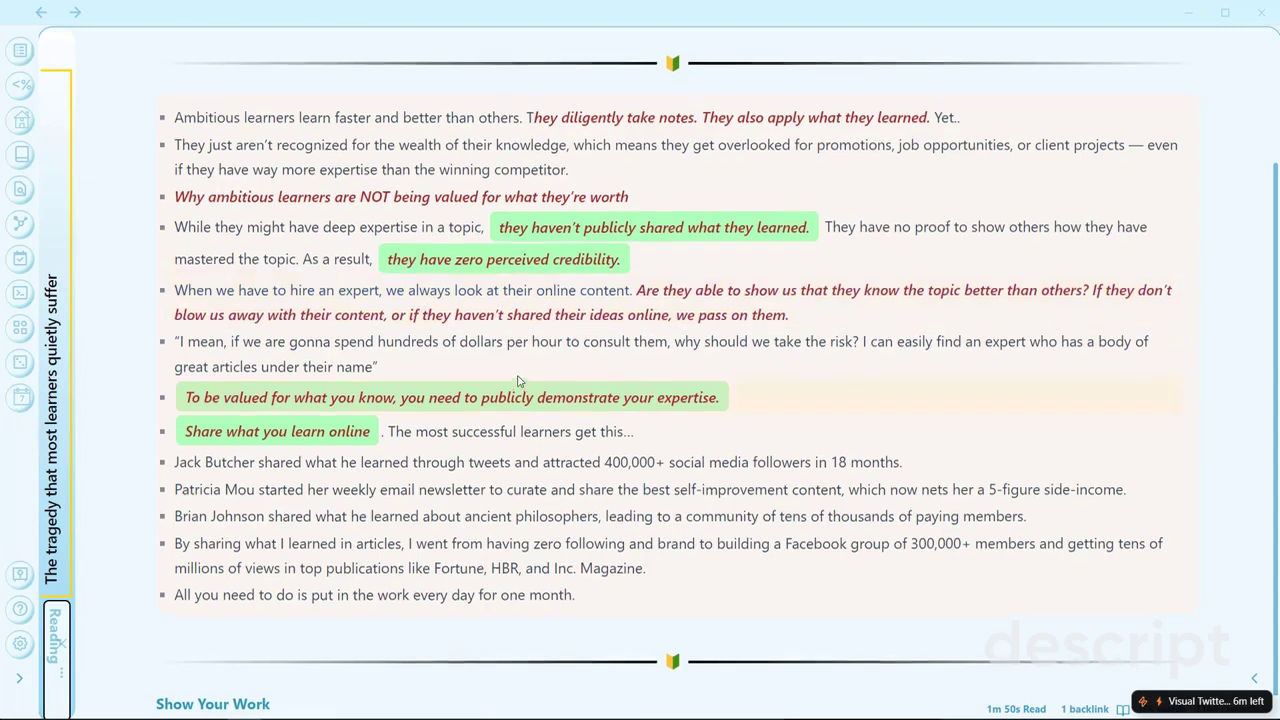
{"action": "scroll", "coordinate": [415, 230], "scroll_direction": "up", "scroll_amount": 3}
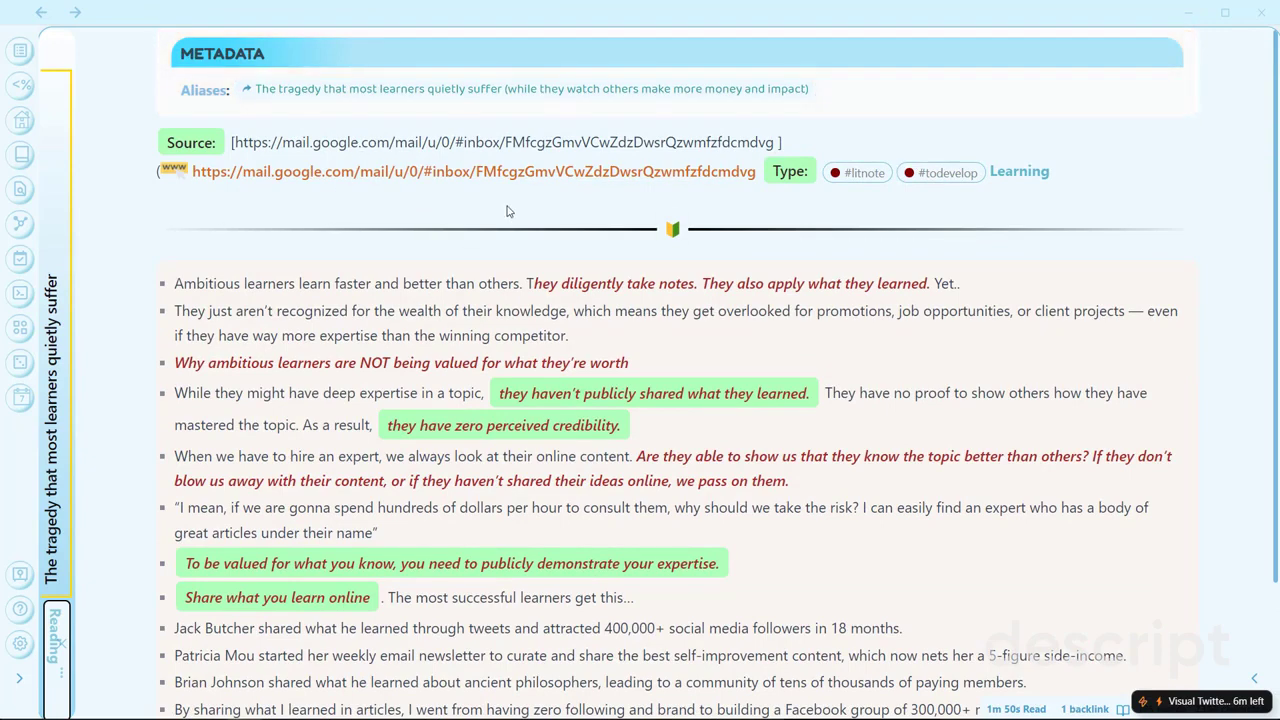
{"action": "left_click", "coordinate": [267, 283]}
{"action": "scroll", "coordinate": [578, 134], "scroll_direction": "down", "scroll_amount": 2}
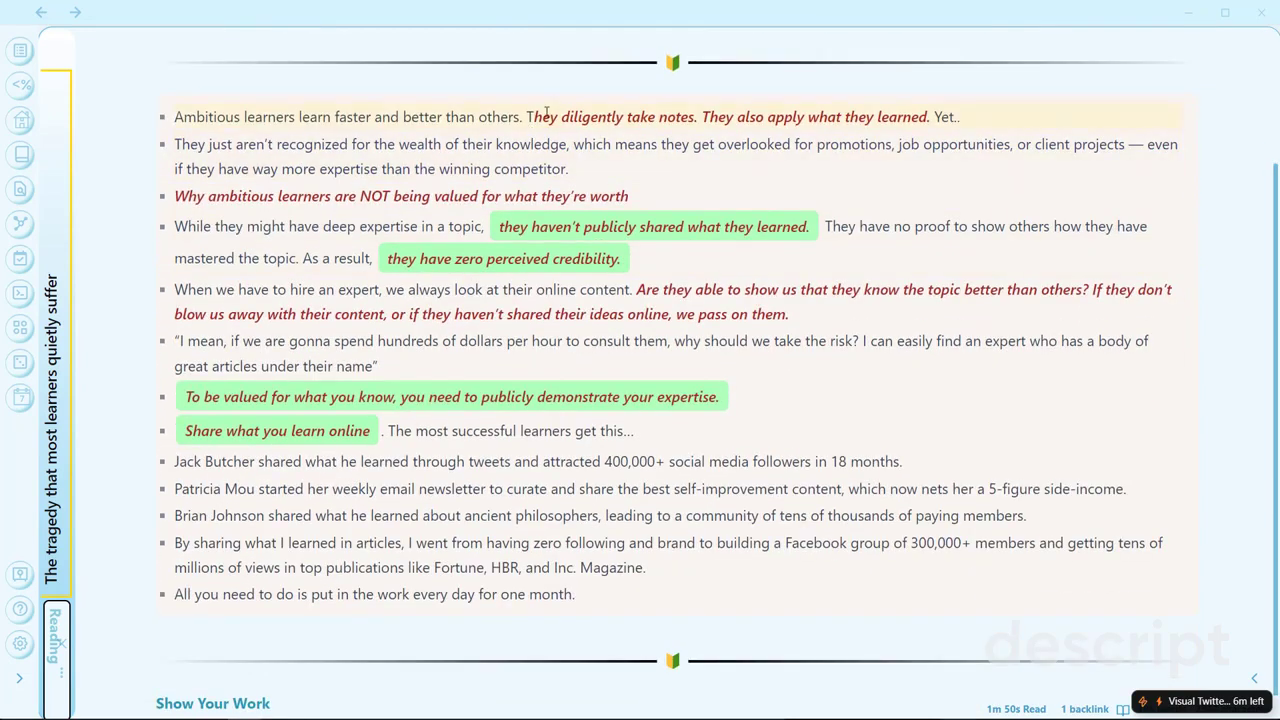
Mark out the bold text "diligently take notes…" and the green highlight "they haven't publicly shared what they learned" while reviewing the note
{"action": "left_click_drag", "start_coordinate": [535, 117], "coordinate": [561, 117]}
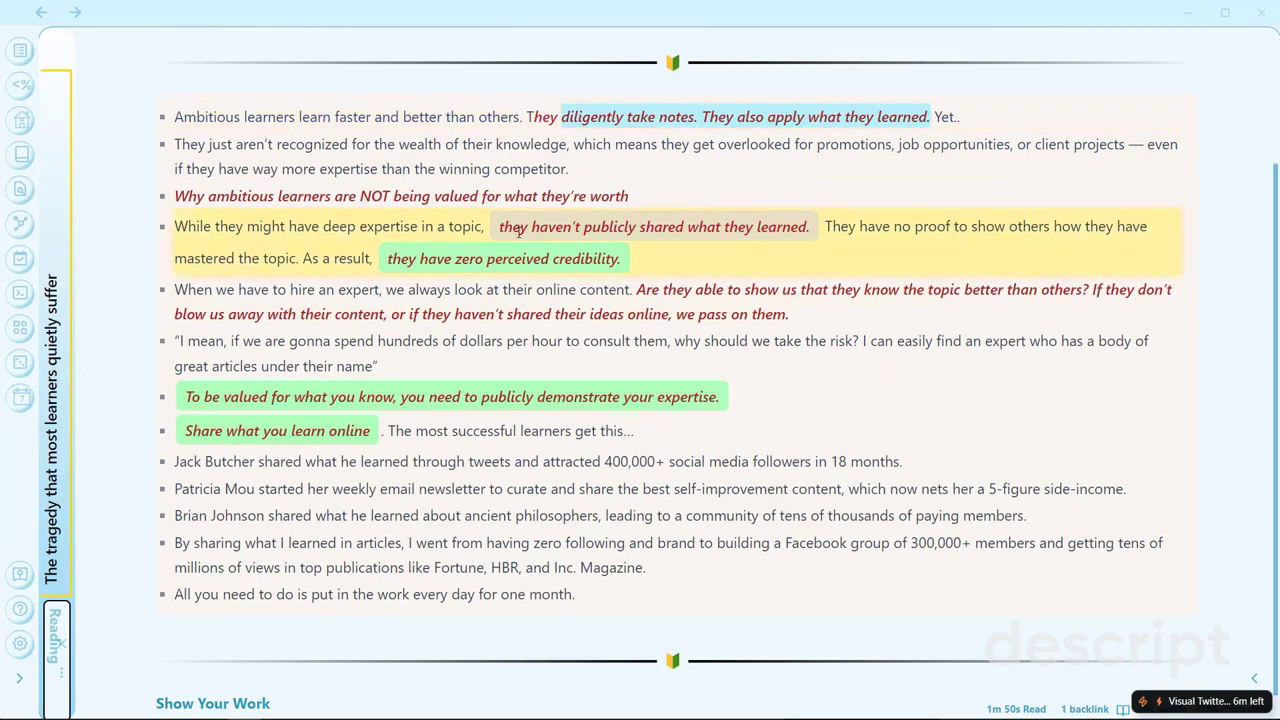
{"action": "left_click", "coordinate": [503, 228]}
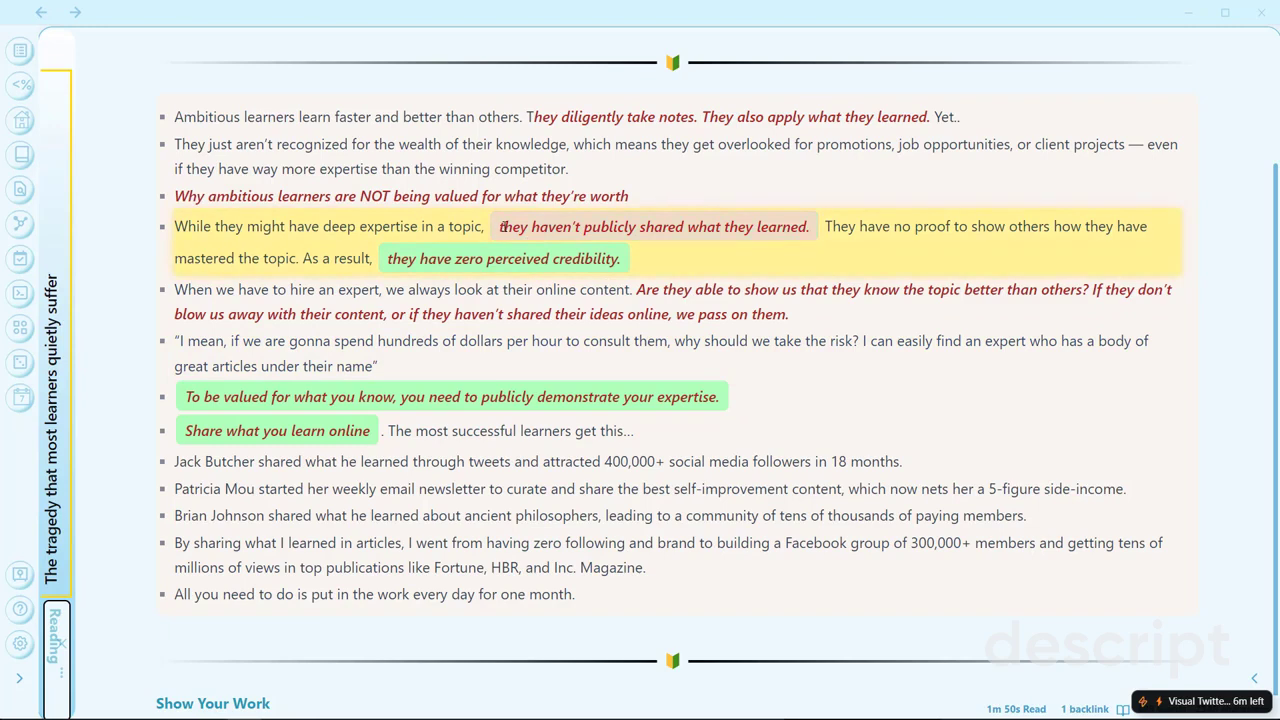
{"action": "left_click_drag", "start_coordinate": [501, 227], "coordinate": [518, 248]}
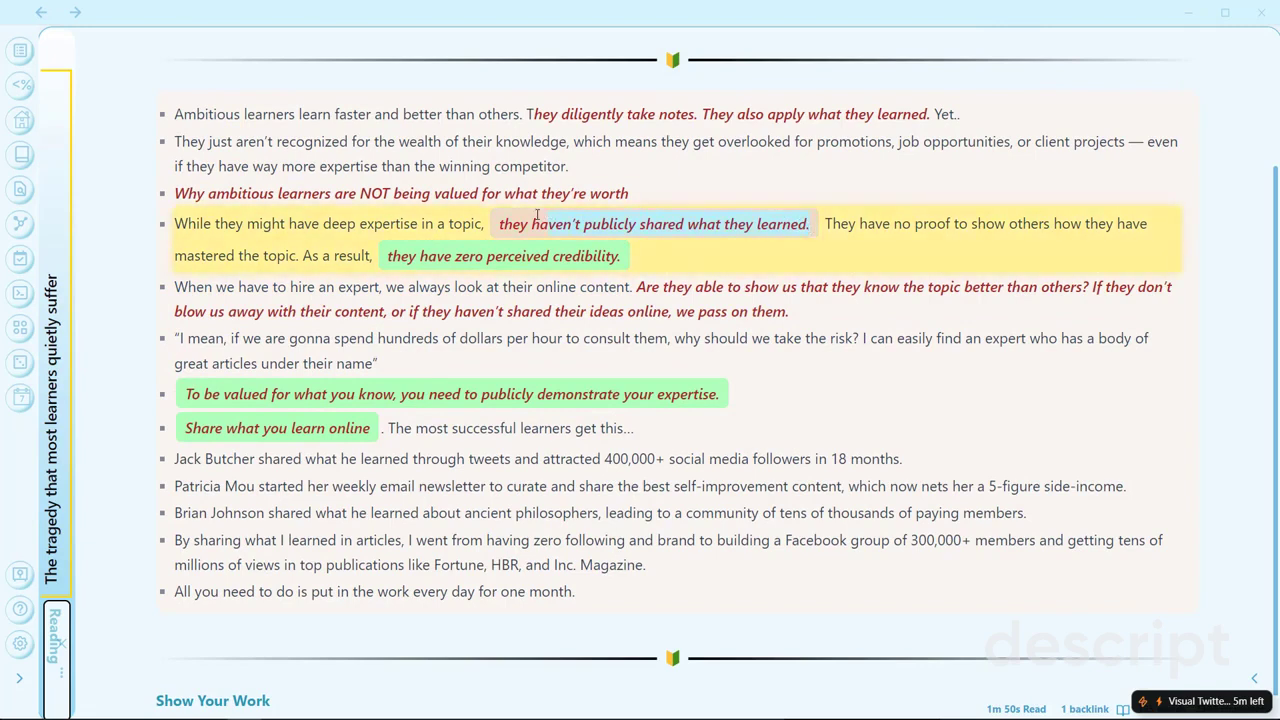
{"action": "left_click", "coordinate": [502, 225]}
{"action": "left_click", "coordinate": [506, 225]}
{"action": "scroll", "coordinate": [560, 210], "scroll_direction": "up", "scroll_amount": 2}
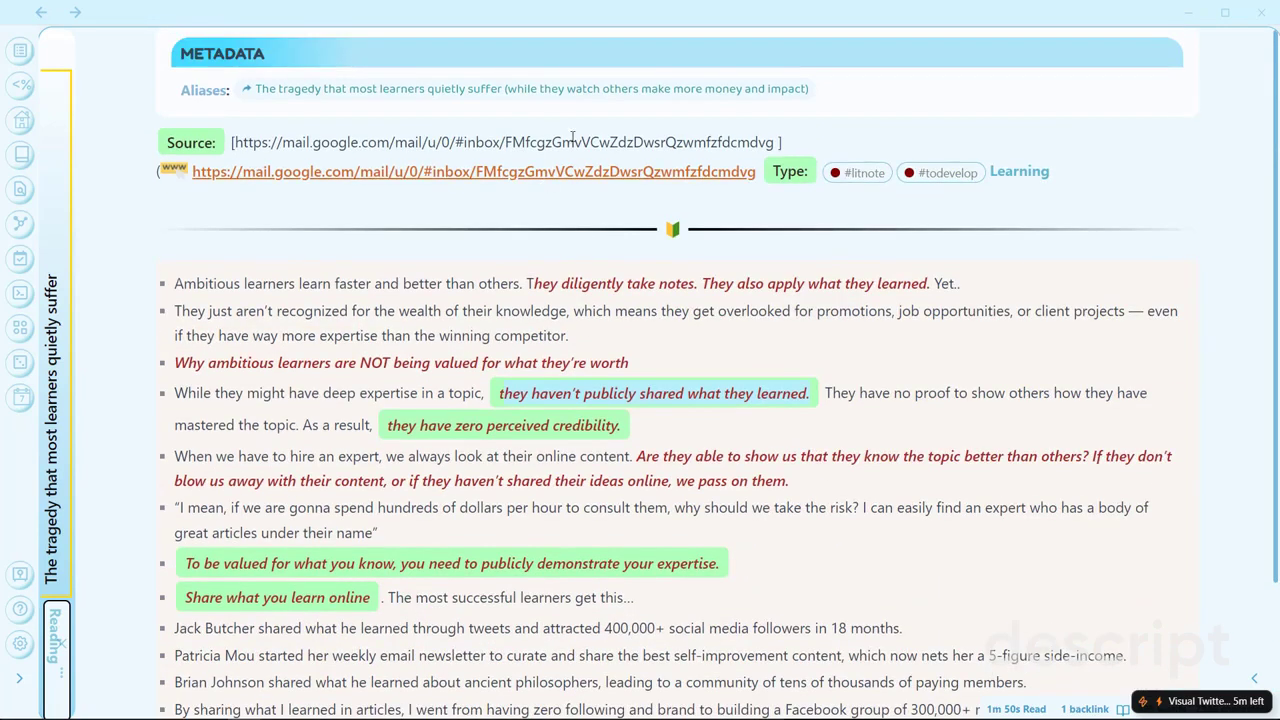
{"action": "scroll", "coordinate": [535, 330], "scroll_direction": "down", "scroll_amount": 3}
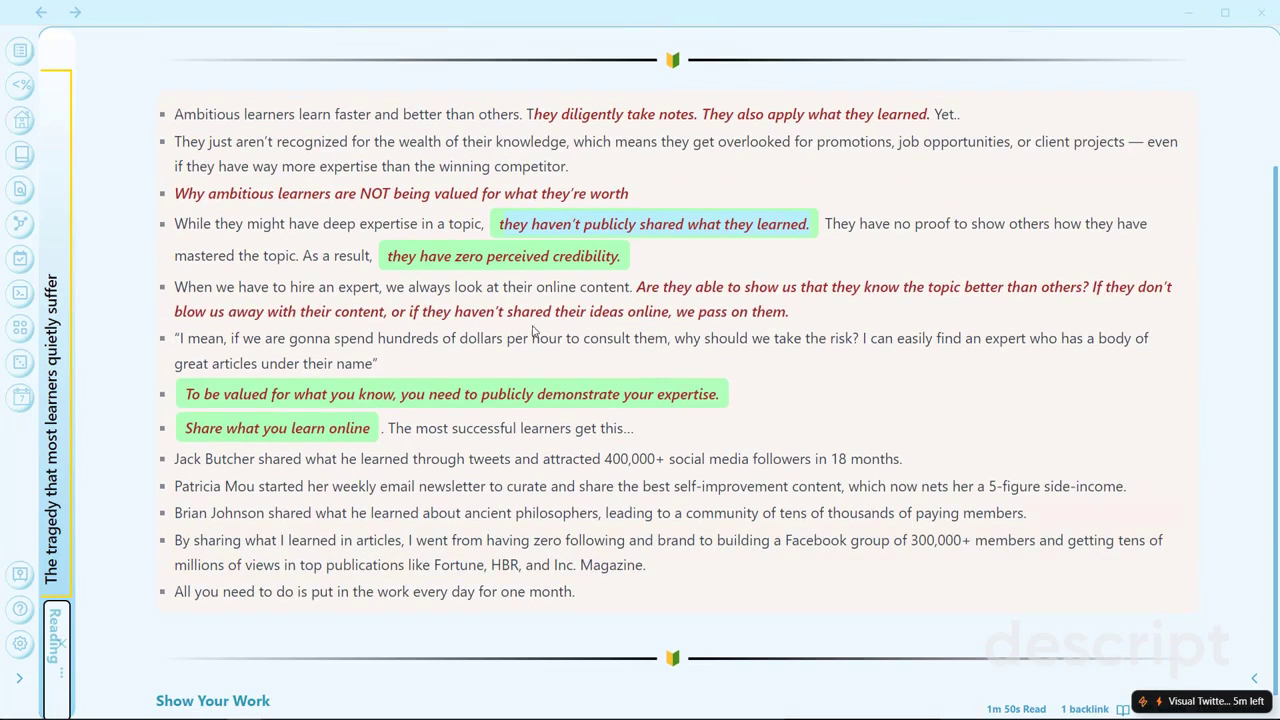